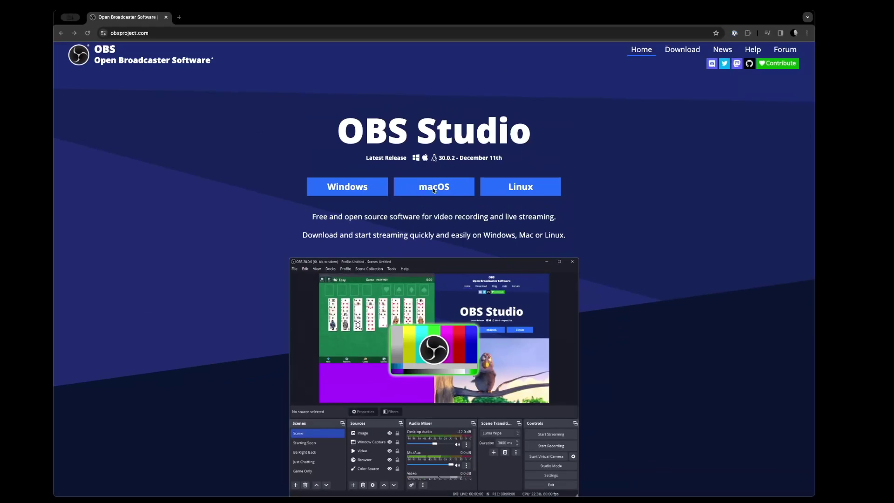
- Download the macOS (Intel) version of OBS Studio from the OBS website
click(439, 190)
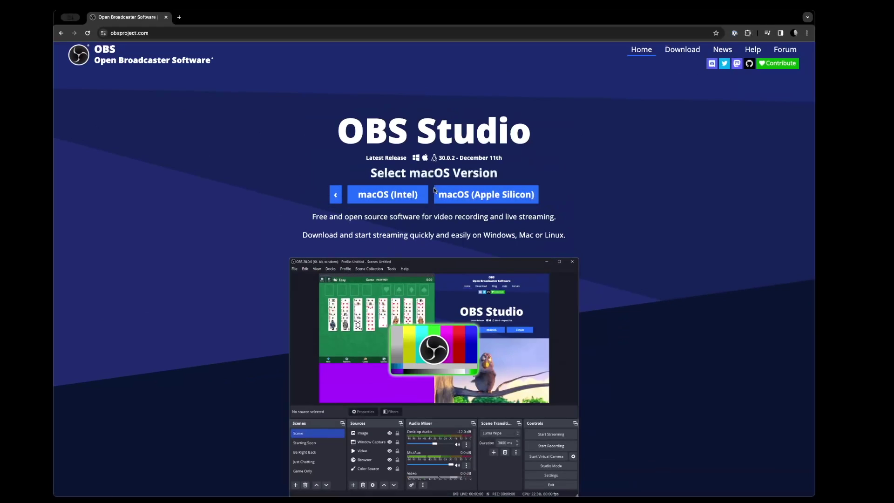
click(397, 198)
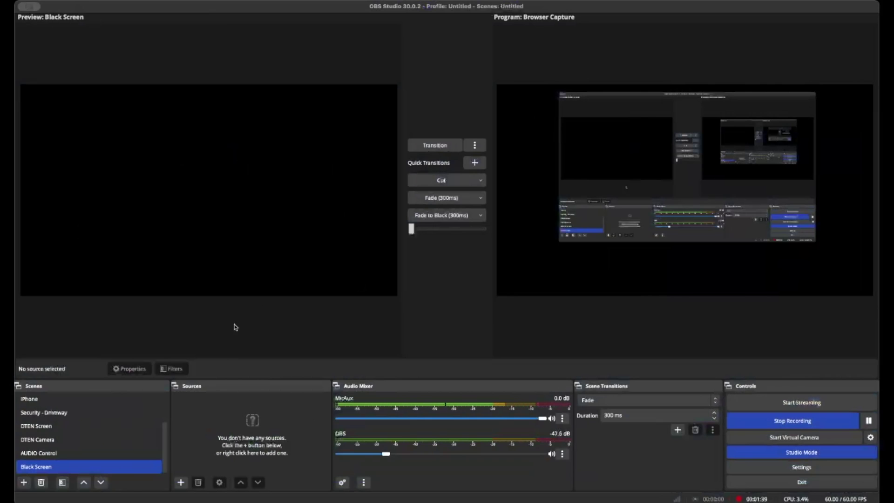
- Create a new scene named Audio Monitors
click(59, 441)
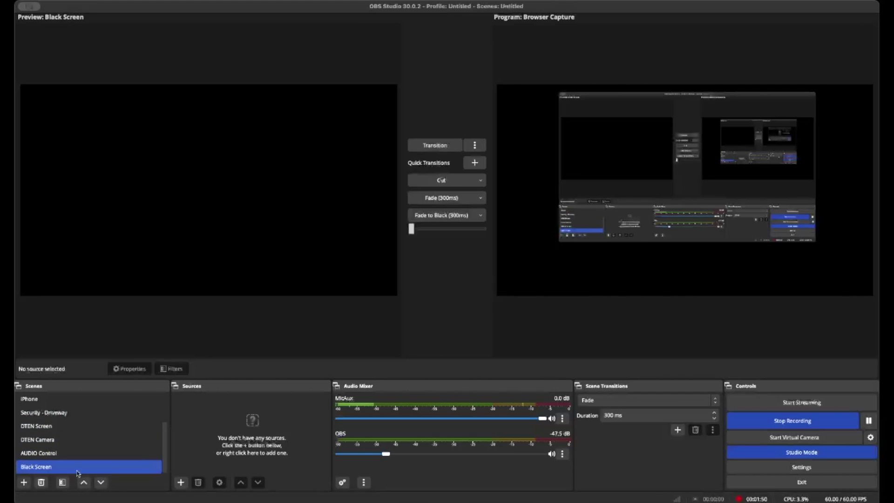
click(23, 482)
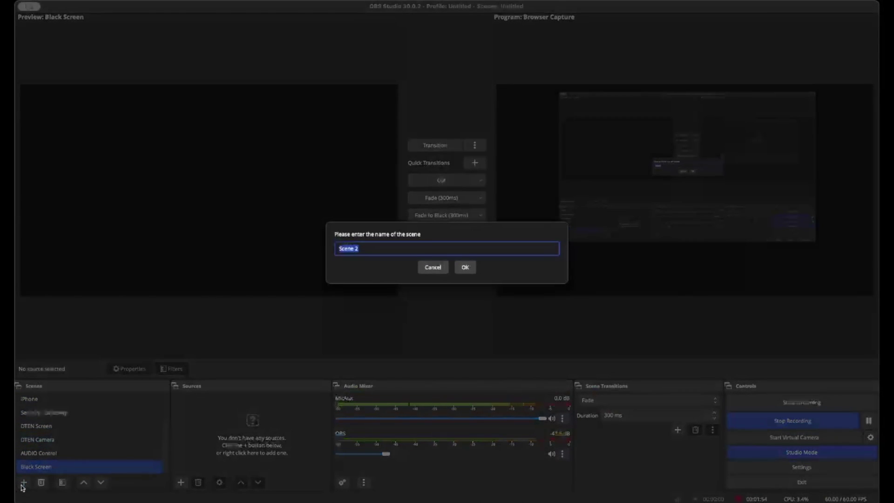
text(Audio Monitors)
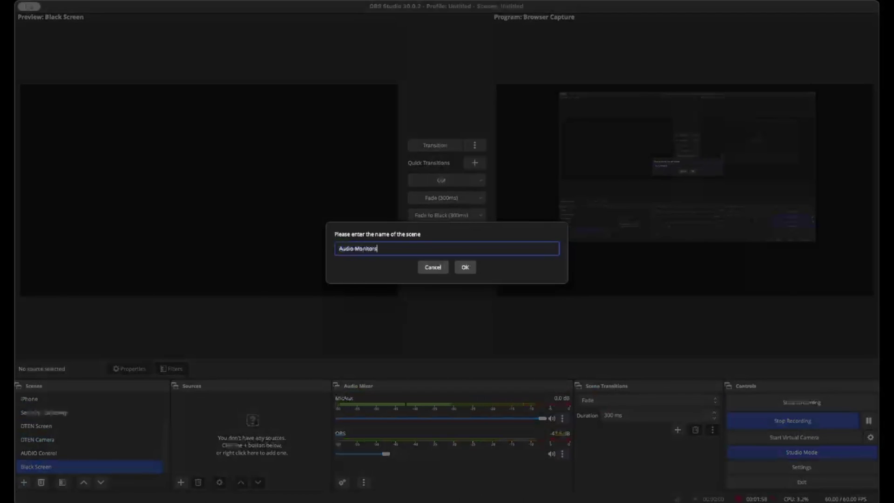
click(464, 267)
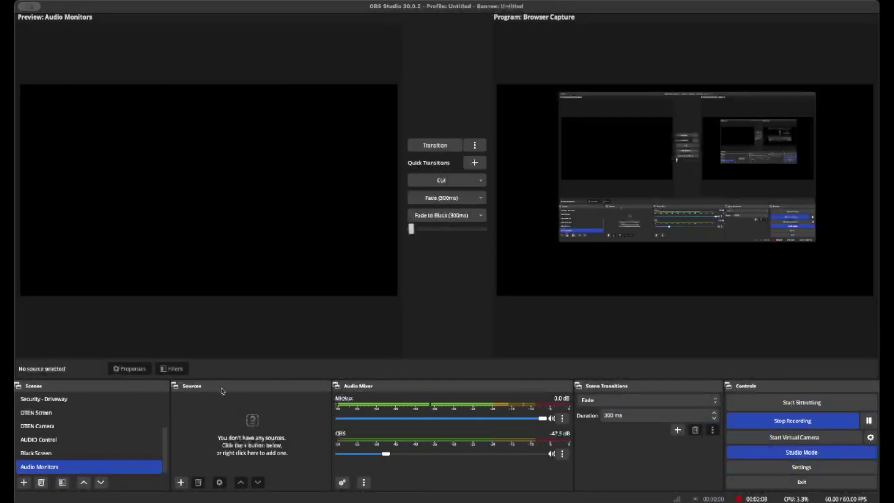
- Add a new macOS Audio Capture source named "Apple Music - Speakers" to the Audio Monitors scene
click(180, 482)
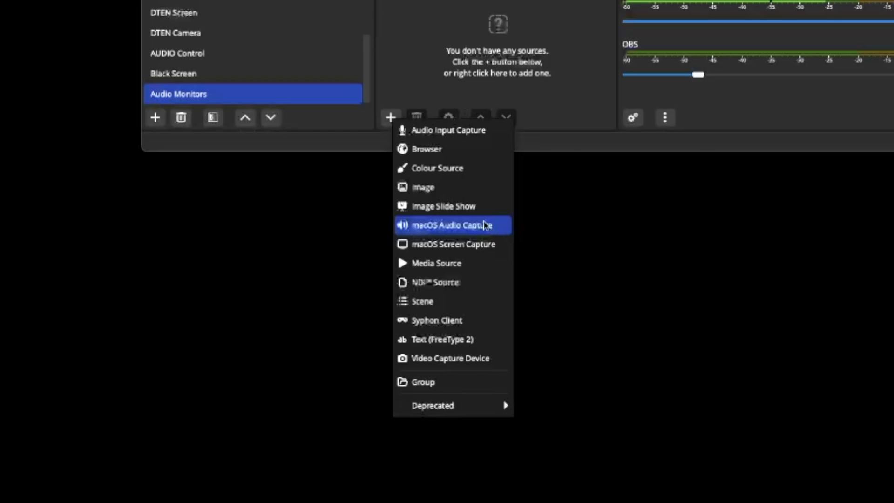
click(484, 226)
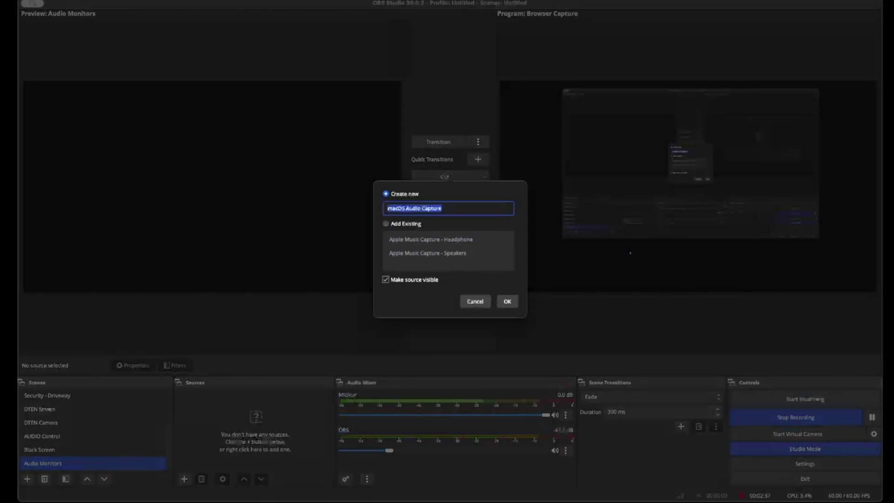
text(A)
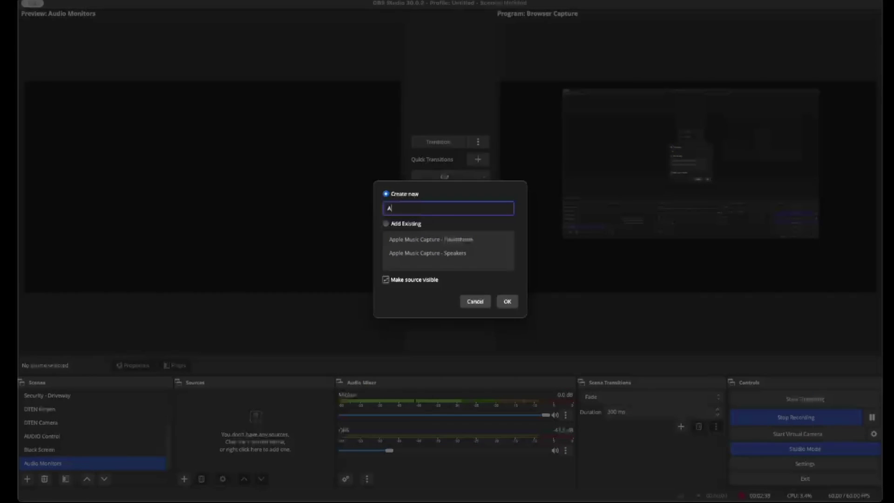
text(pple Music - Speakers)
click(507, 301)
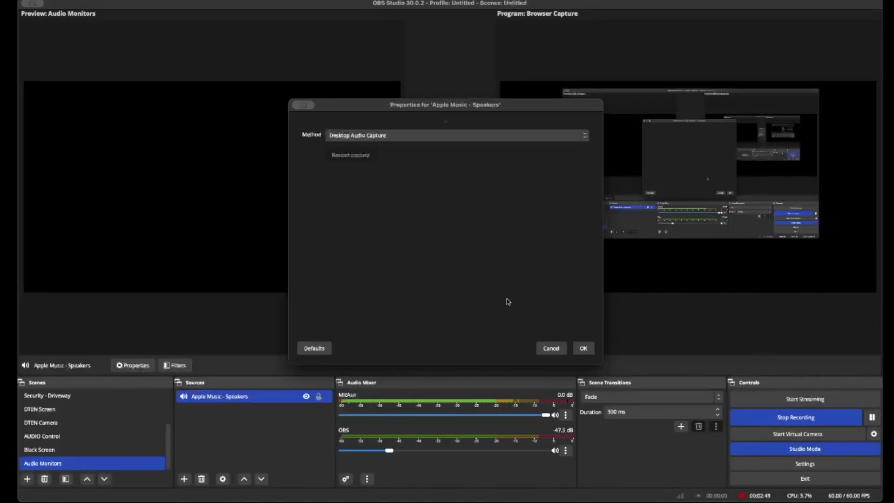
- Set the speakers source to Application Audio Capture of the Music app, and play the Get Up! Mix in Apple Music
click(442, 137)
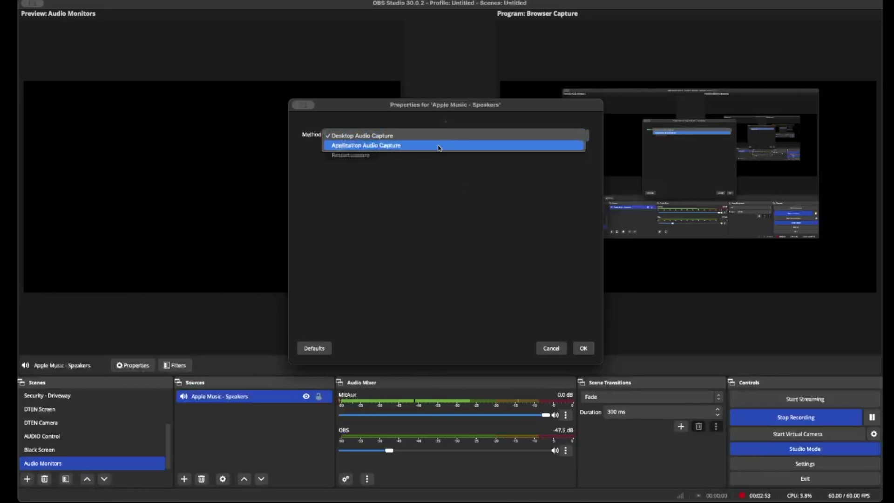
click(438, 146)
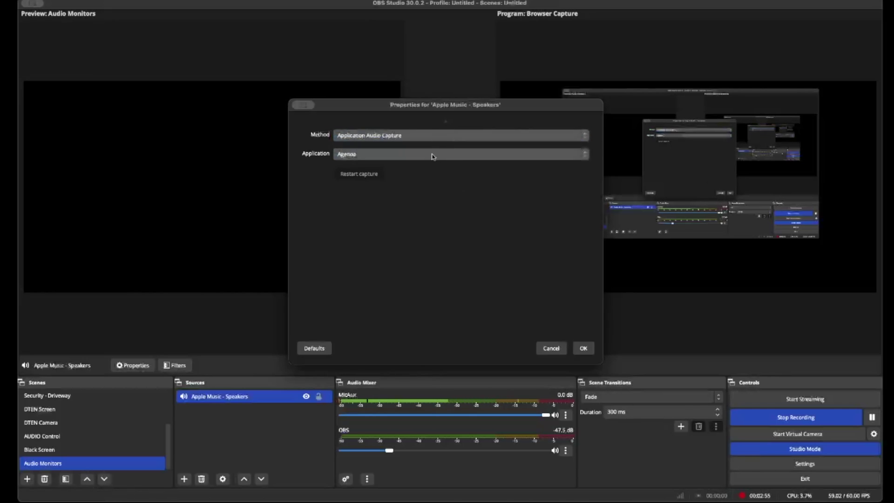
click(432, 155)
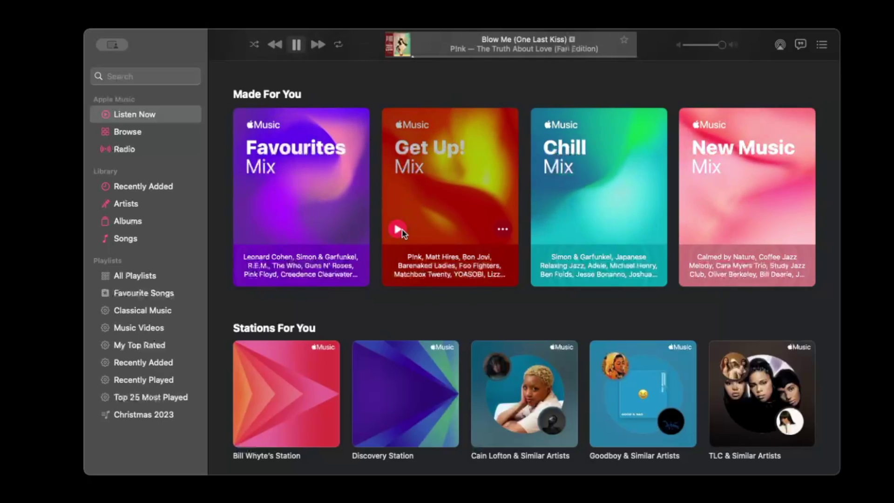
click(398, 228)
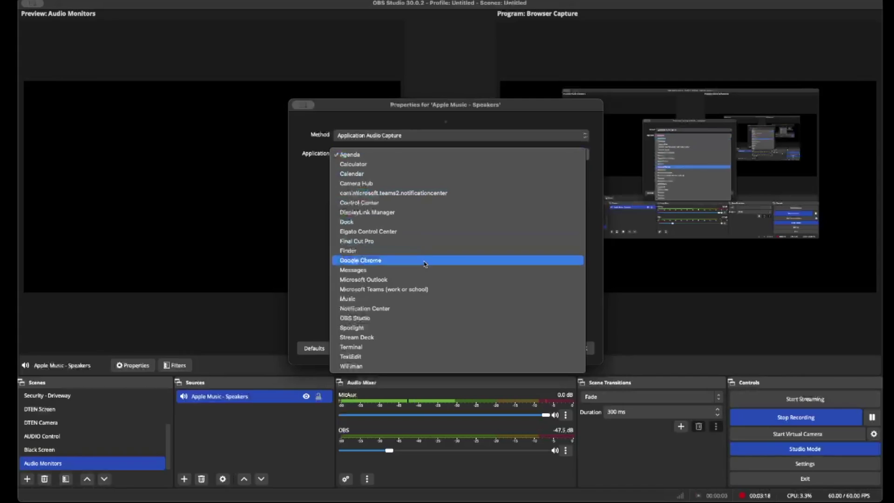
click(456, 300)
click(584, 349)
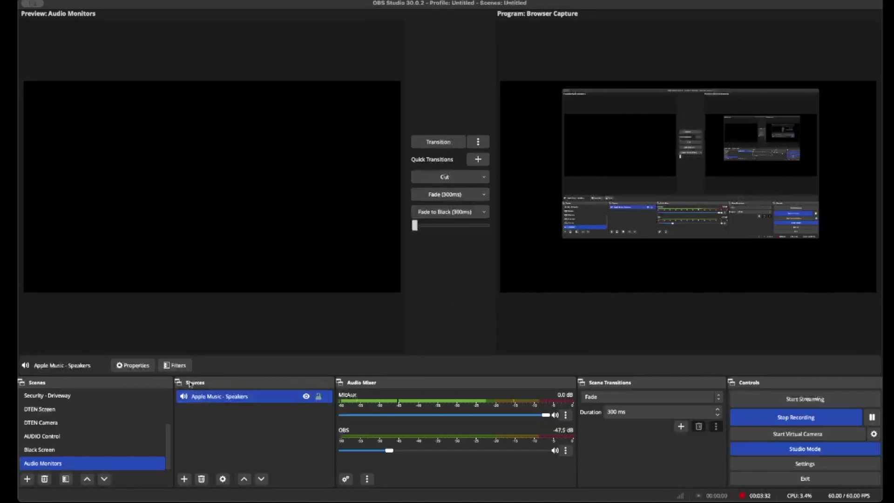
- Add an Audio Monitor filter to the Apple Music - Speakers source and set its output device to C49RG9x
click(175, 365)
click(272, 382)
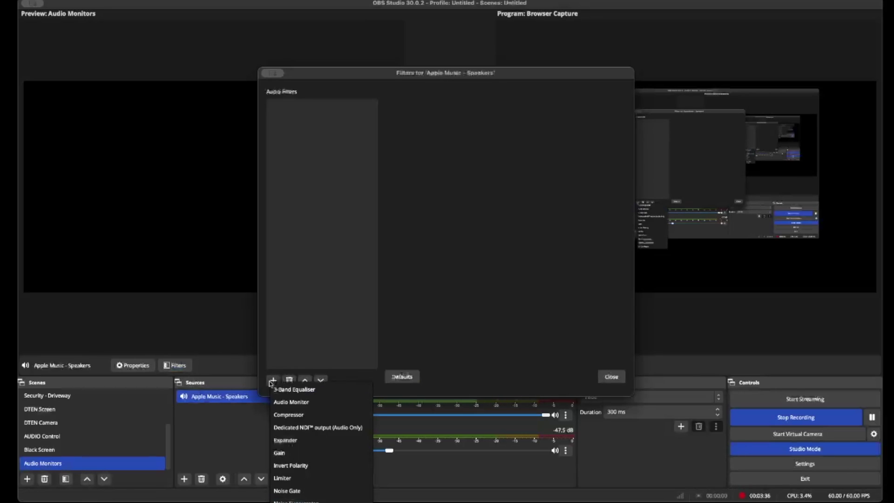
click(325, 402)
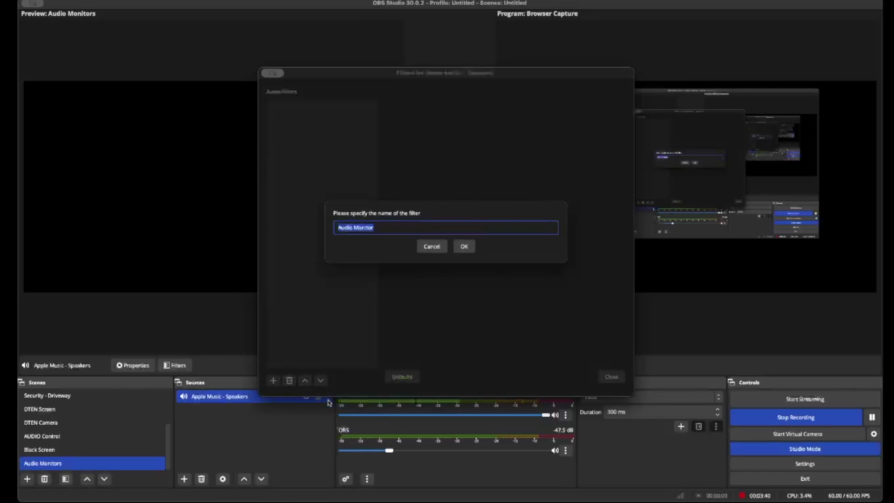
click(473, 247)
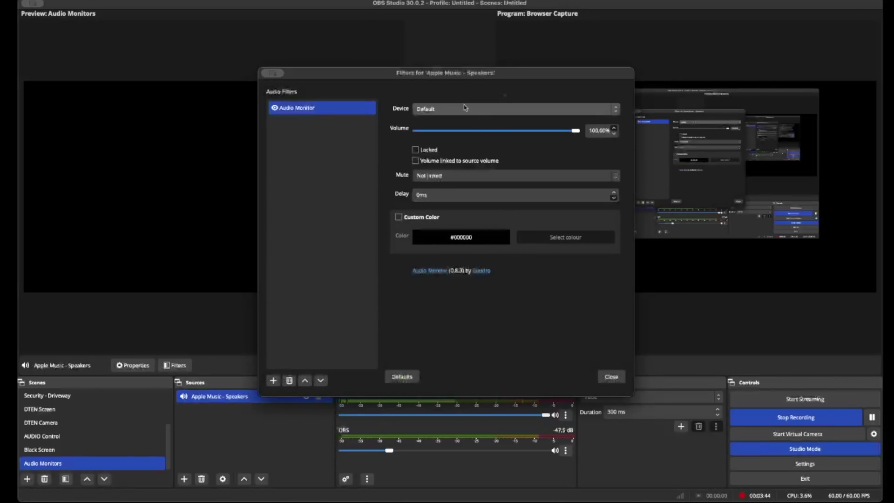
click(464, 109)
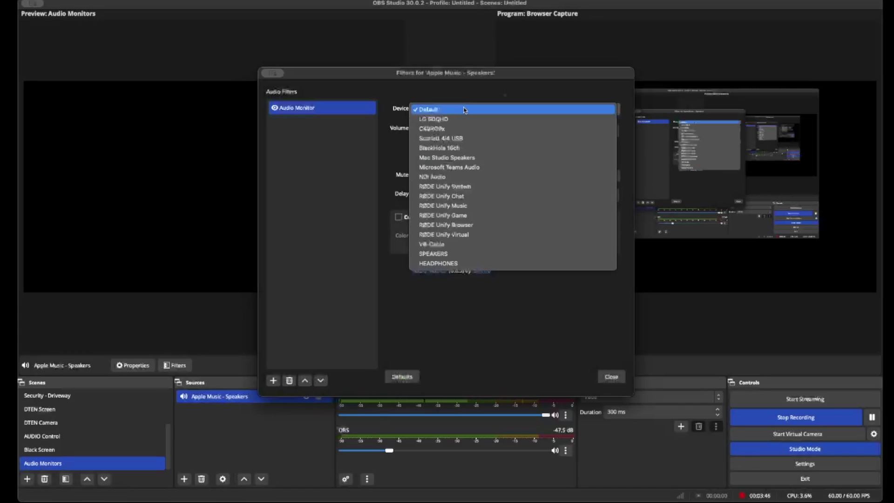
click(474, 130)
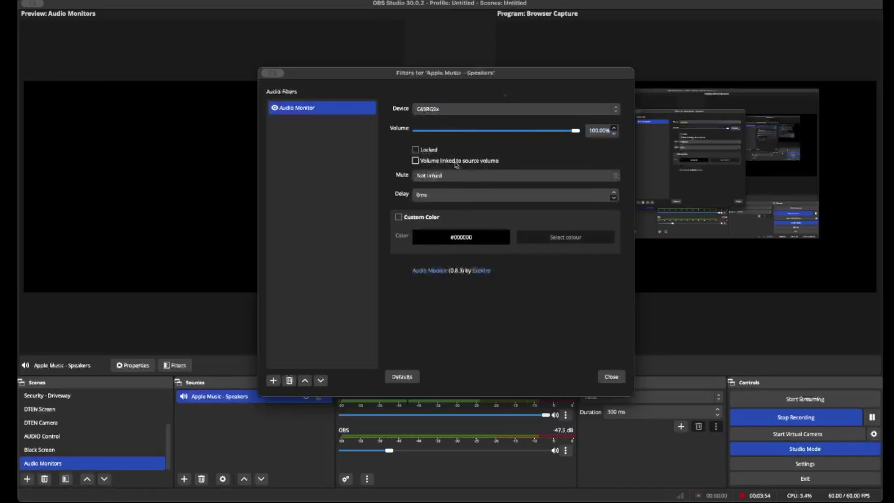
- Link the Audio Monitor filter's volume to the source volume and its mute to source muting
click(448, 161)
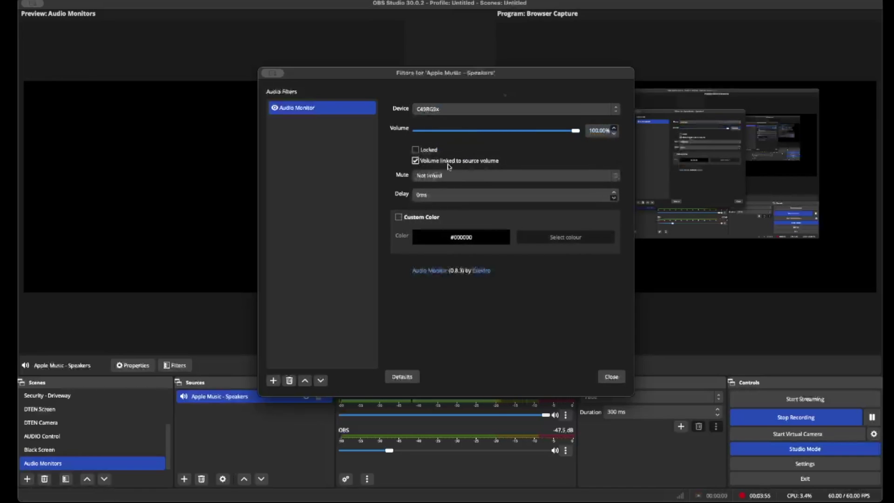
click(481, 177)
click(477, 196)
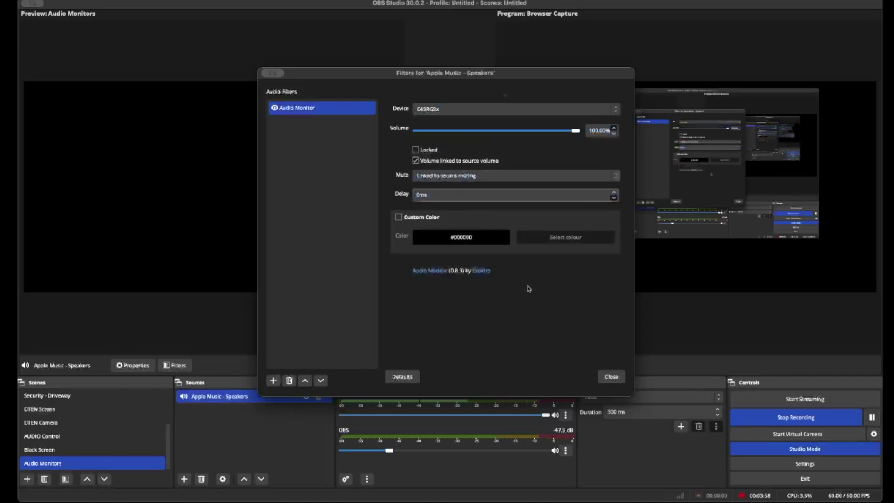
click(612, 376)
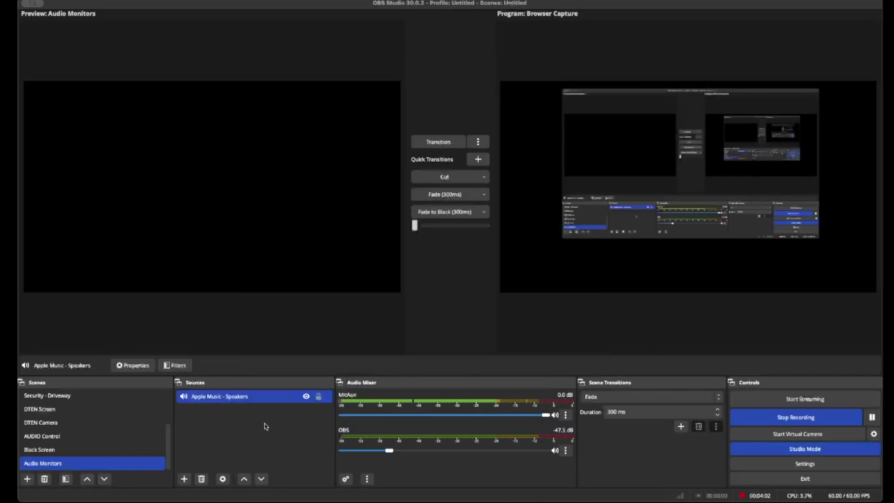
- Lower the speakers source's Audio Monitor volume to 43% as a test and raise it back to 99%
click(177, 366)
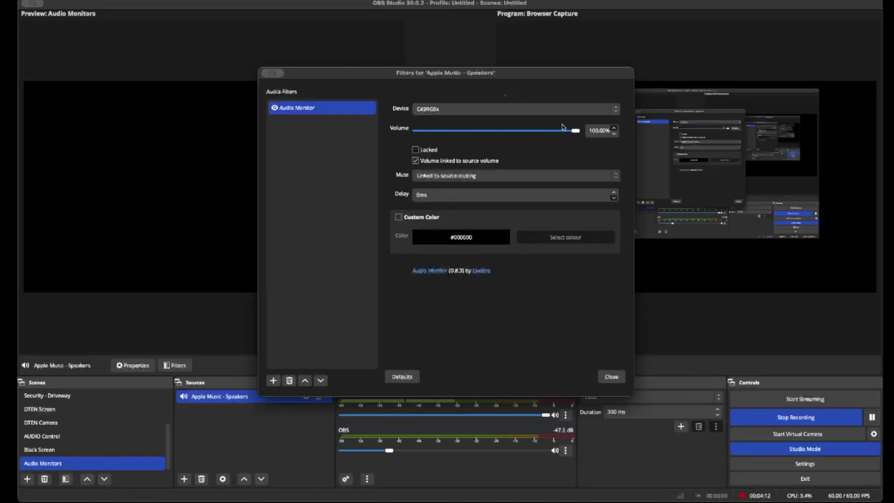
drag(576, 131, 486, 133)
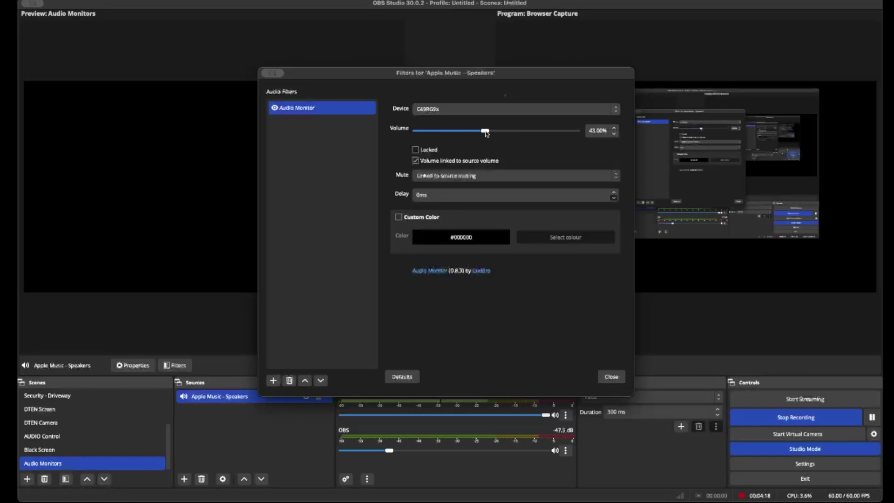
drag(485, 133, 513, 135)
drag(513, 135, 574, 136)
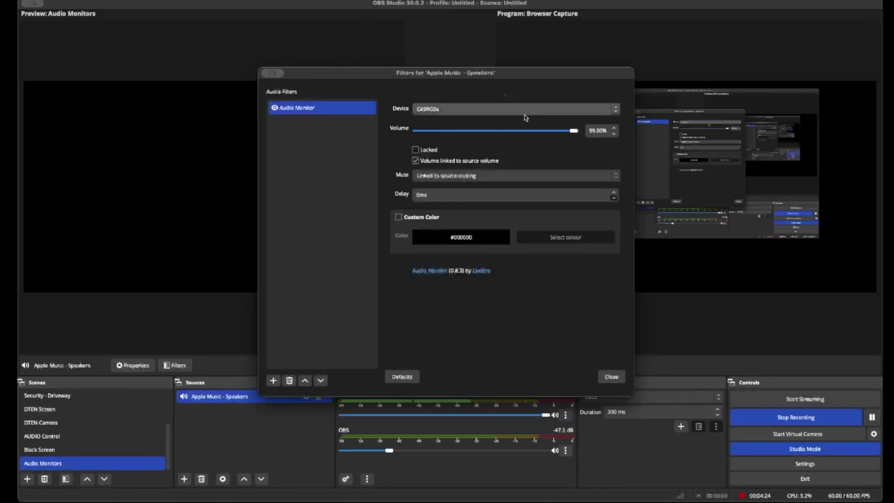
click(613, 377)
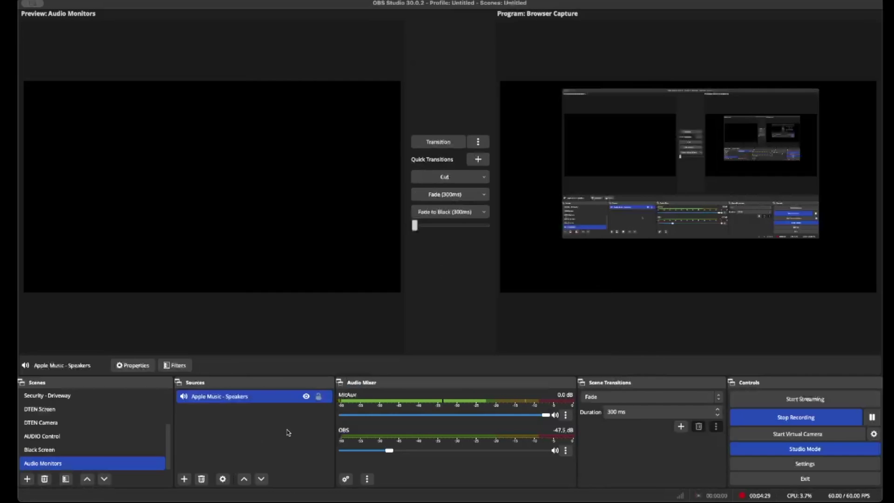
- Add a second macOS Audio Capture source named "Apple Music - Headphones" to the Audio Monitors scene
click(184, 479)
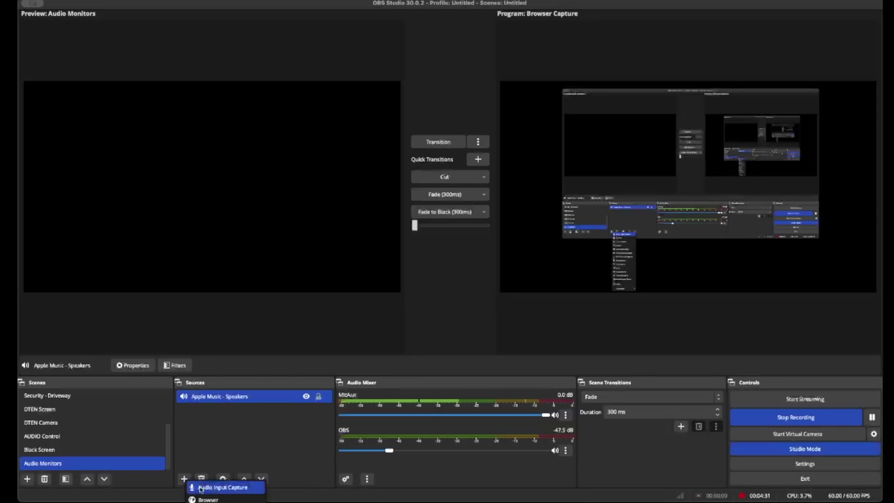
click(218, 500)
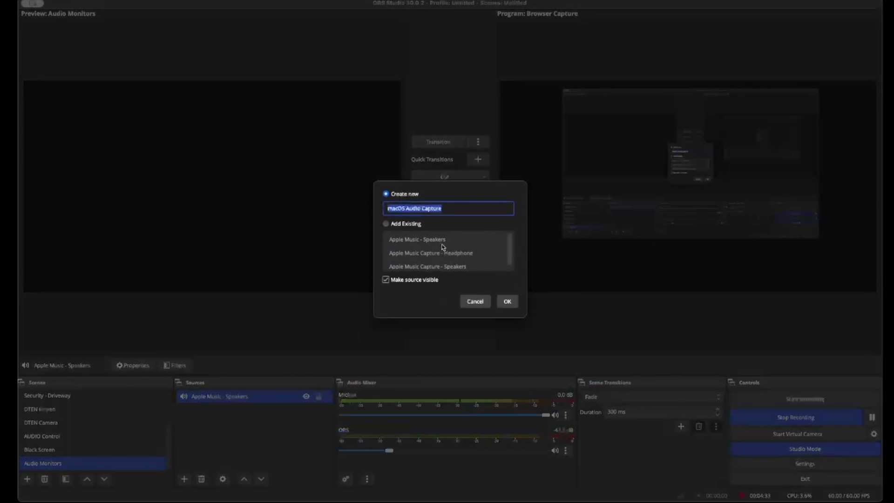
text(Apple Music)
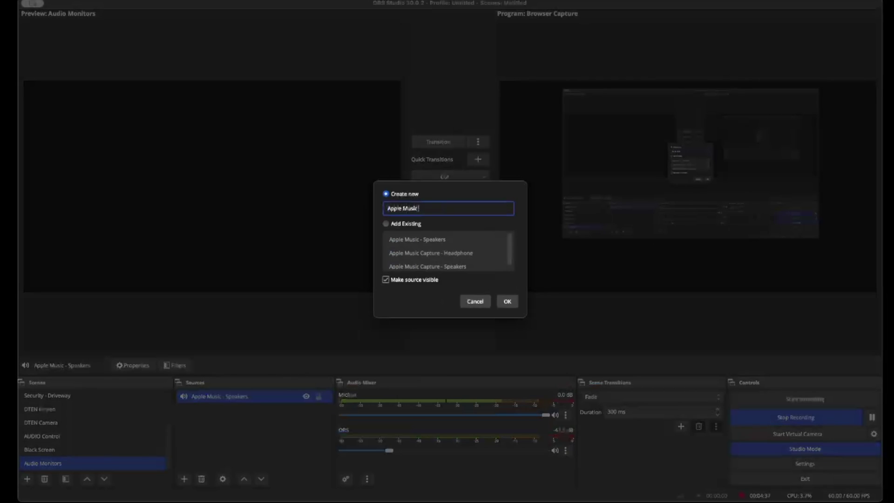
text(- Headphones)
click(506, 302)
- Set the headphones source's method to Application Audio Capture with Music as the captured application
click(412, 135)
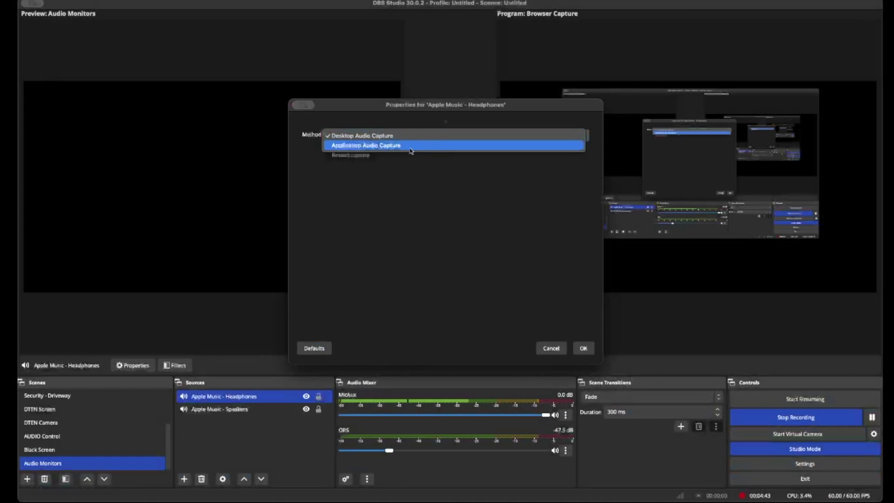
click(410, 147)
click(389, 154)
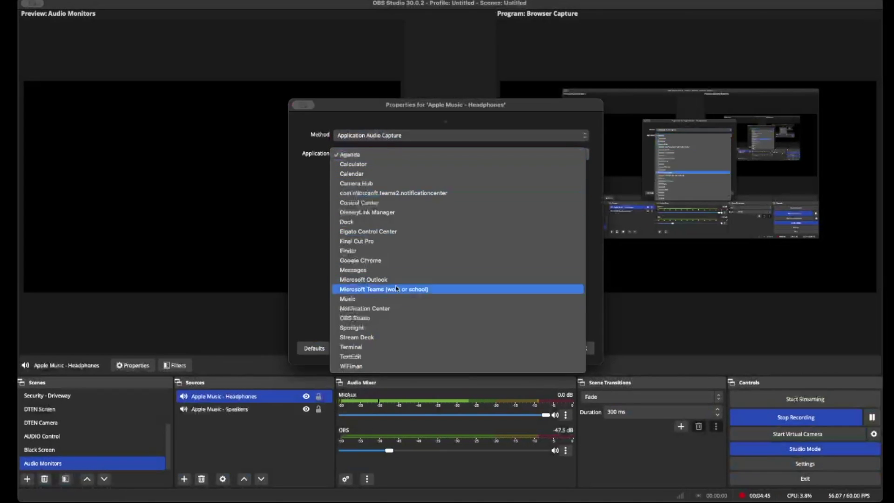
click(399, 300)
click(584, 353)
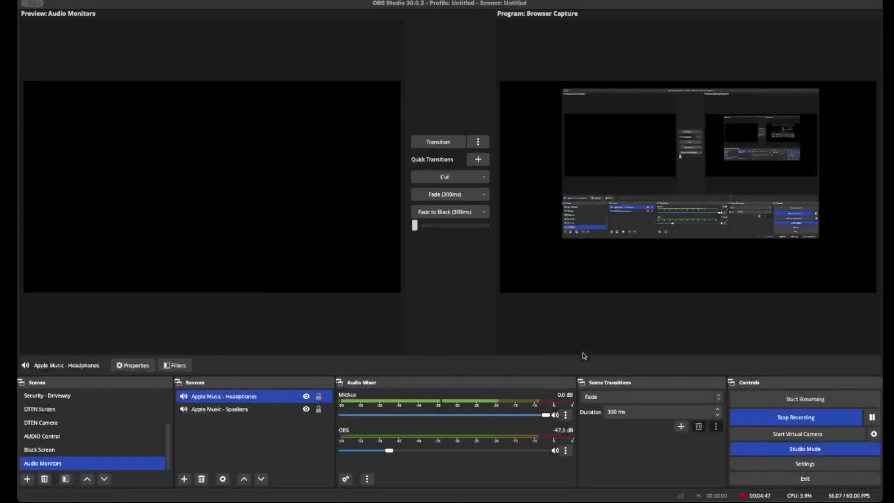
- Add an Audio Monitor filter to the Apple Music - Headphones source and set its output device to the LG SDQHD display
click(177, 365)
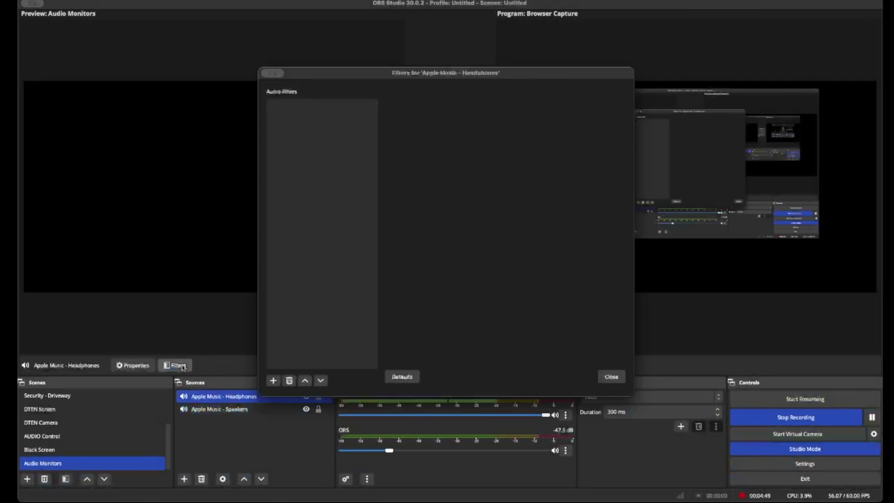
click(273, 379)
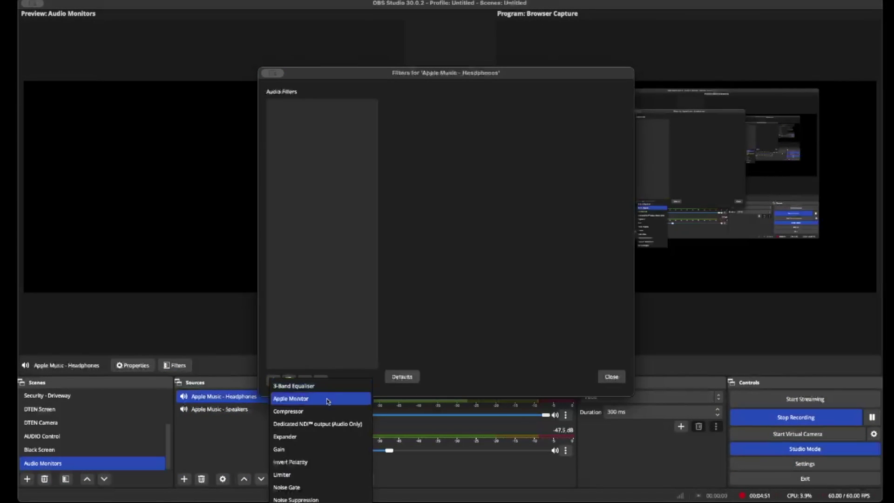
click(291, 398)
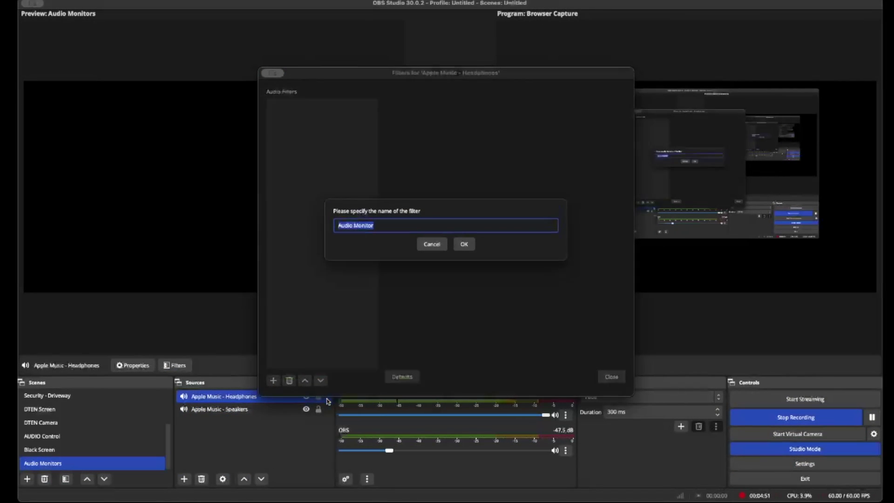
click(464, 246)
click(485, 114)
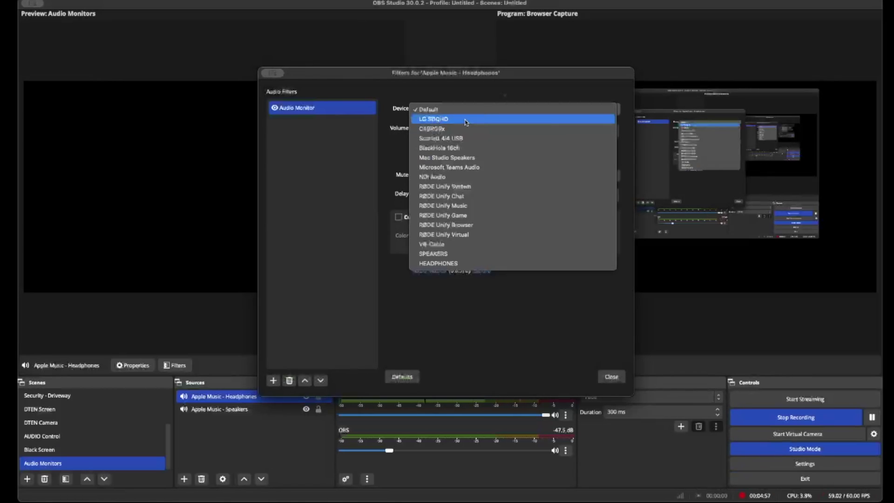
click(466, 119)
- Link the headphones filter's volume to the source volume and its mute to source muting, and close the filter settings
click(448, 161)
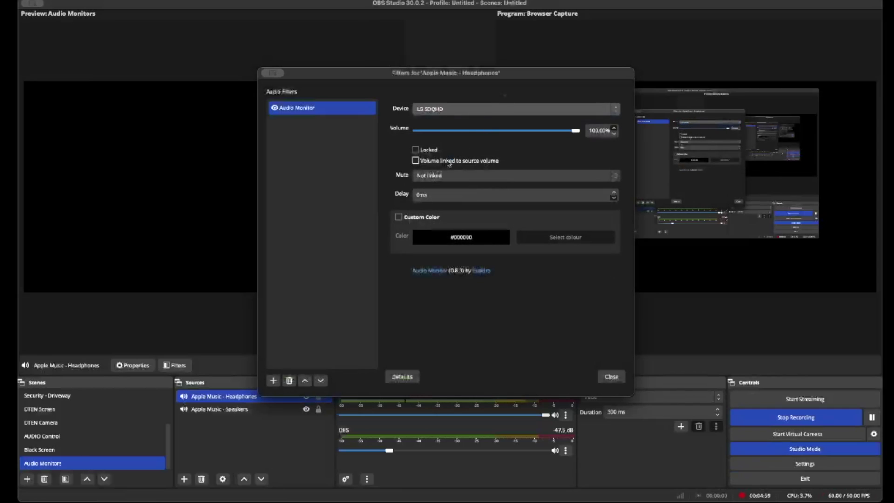
click(465, 174)
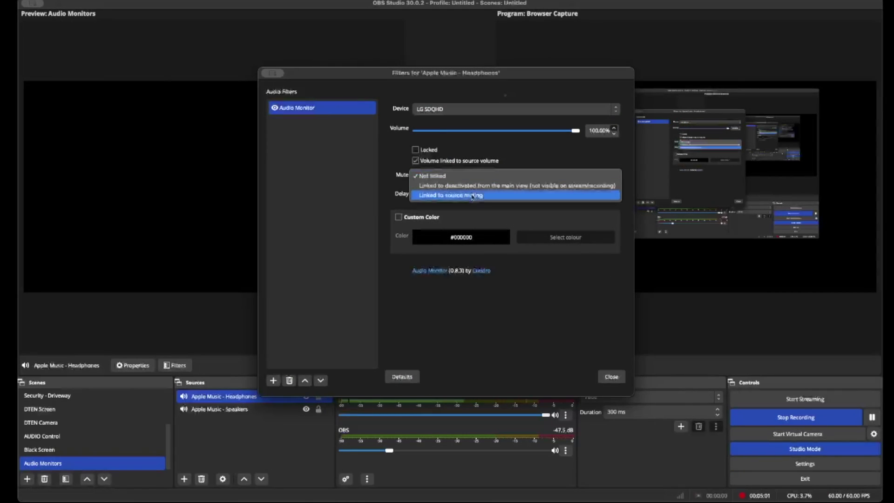
click(466, 195)
click(611, 377)
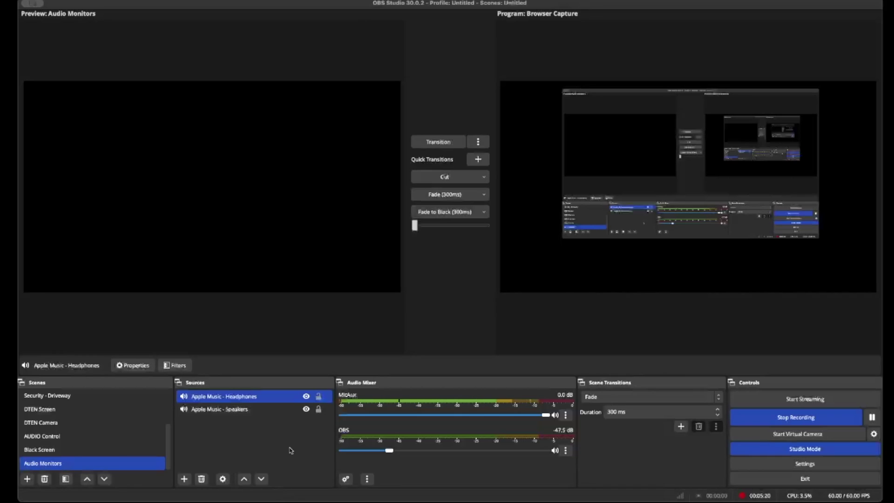
shift+click(253, 410)
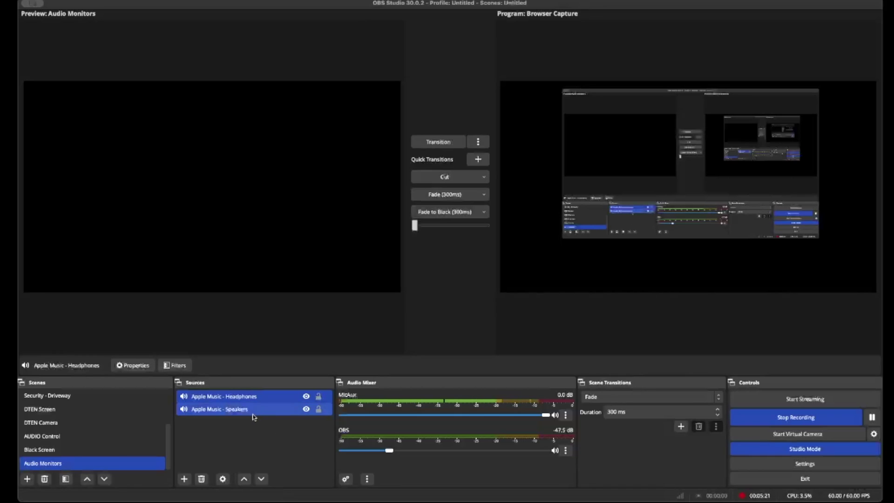
ctrl+click(252, 414)
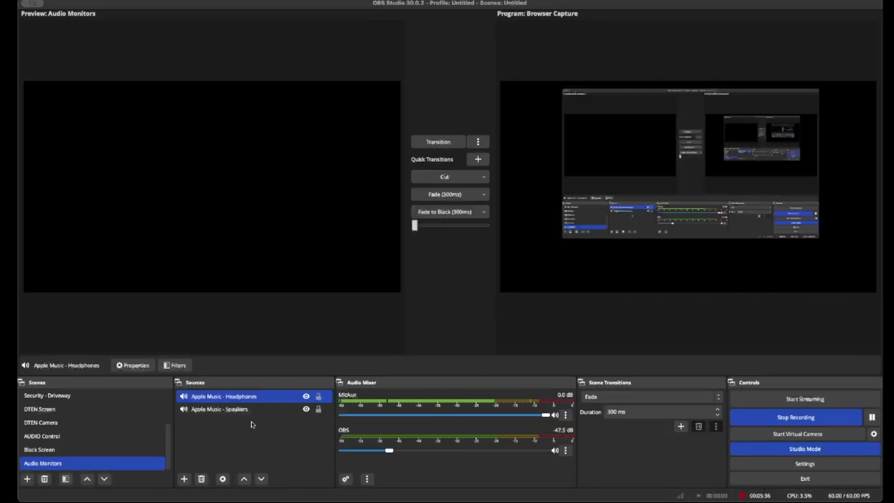
shift+click(250, 411)
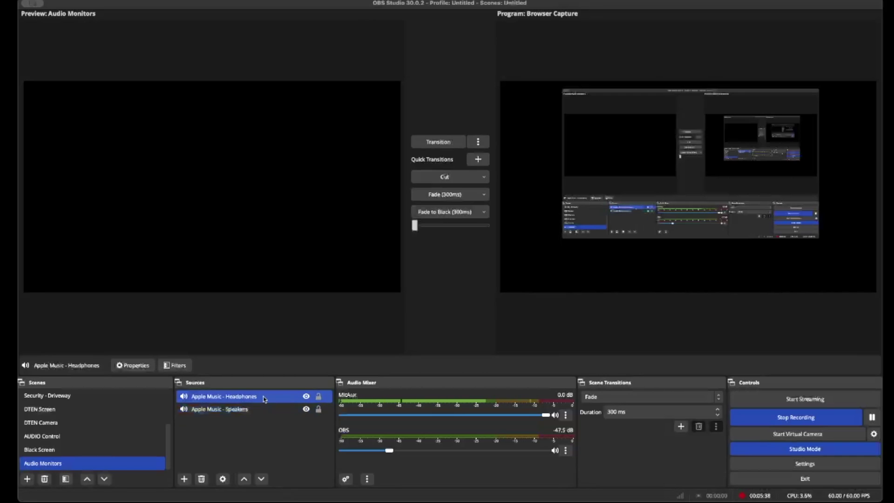
ctrl+click(258, 412)
click(258, 426)
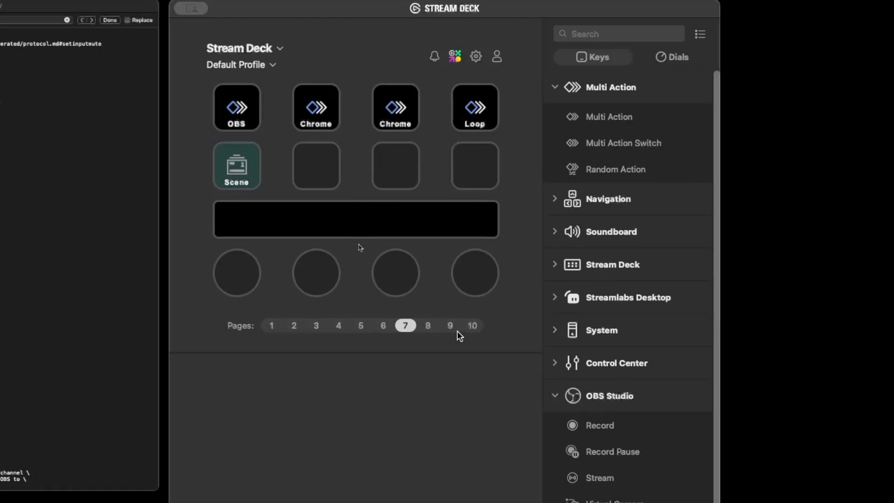
- In Stream Deck, assign an OBS Audio Mixer Volume action to the first dial on page 10 with Apple Music - Headphones as its source
click(473, 326)
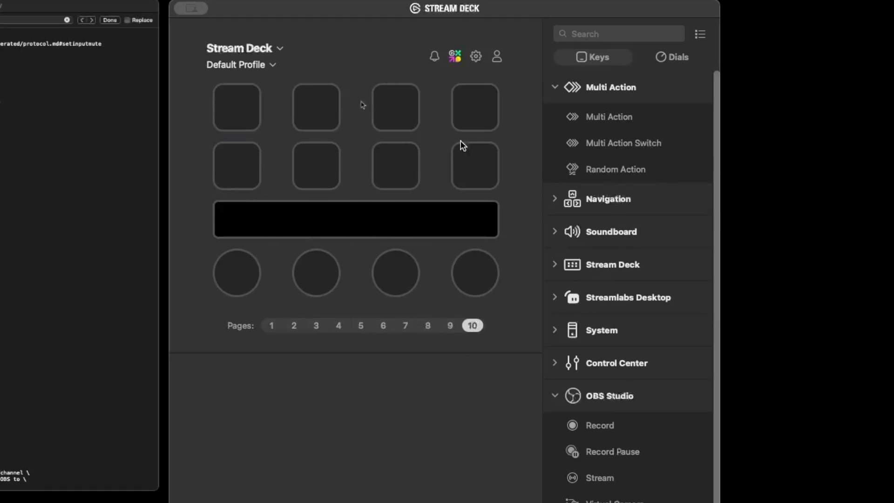
click(679, 57)
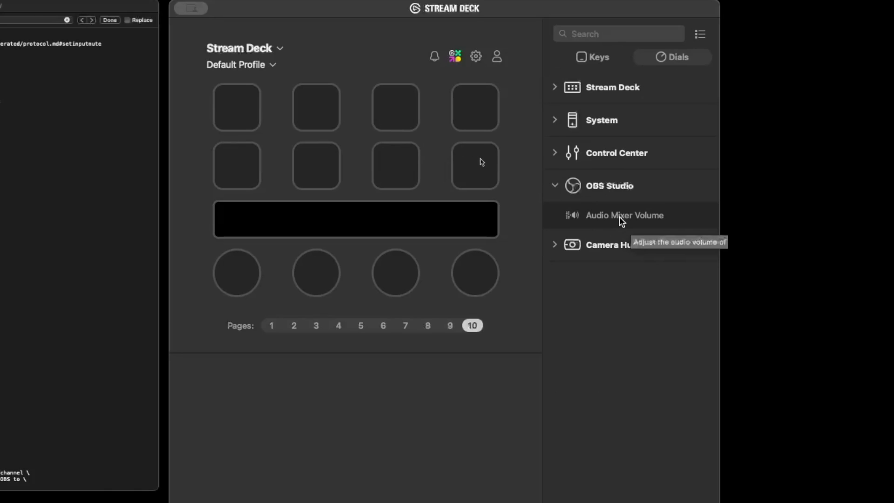
drag(648, 223, 229, 275)
click(472, 429)
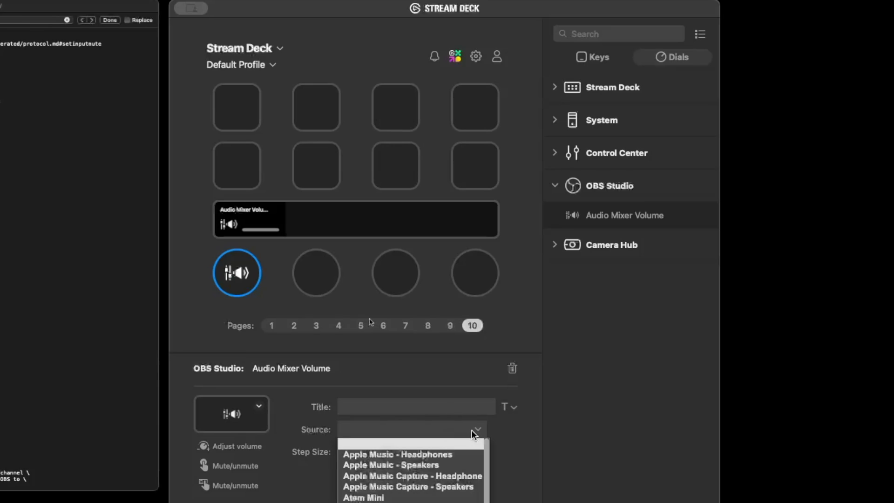
click(459, 454)
- Assign another Audio Mixer Volume action to the second dial with Apple Music - Speakers as its source
drag(624, 215, 316, 275)
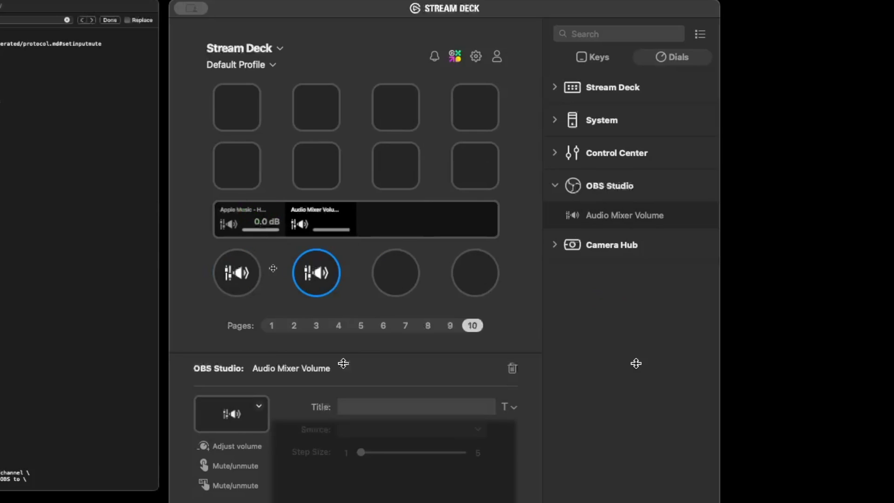
click(415, 426)
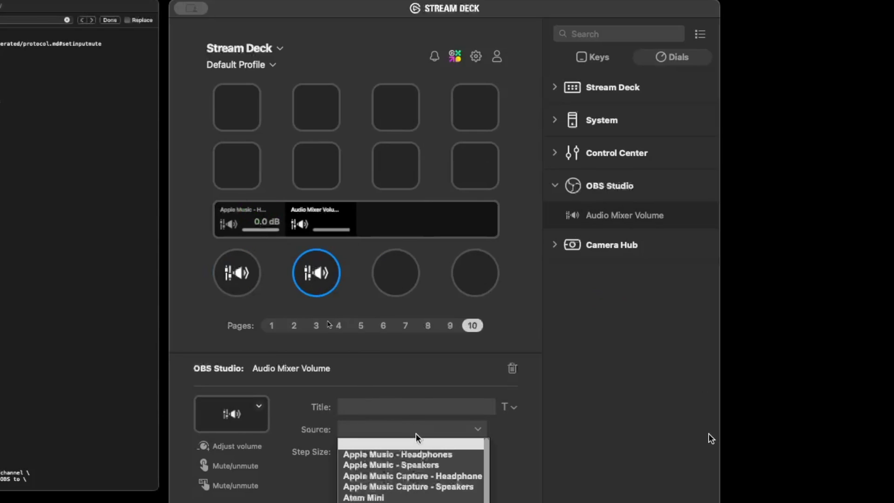
click(445, 465)
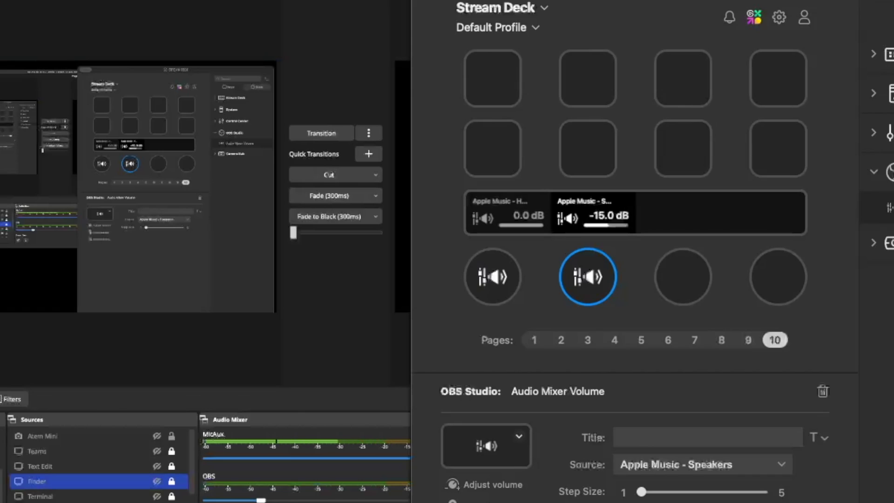
- In OBS Studio, lower the headphones source's Audio Monitor volume to about -42.8 dB as a test and raise it to about -19.7 dB
click(70, 452)
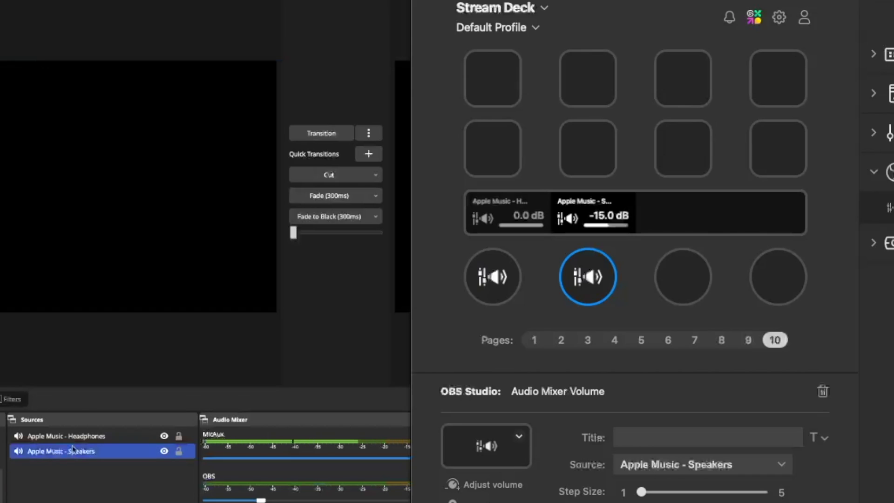
click(75, 441)
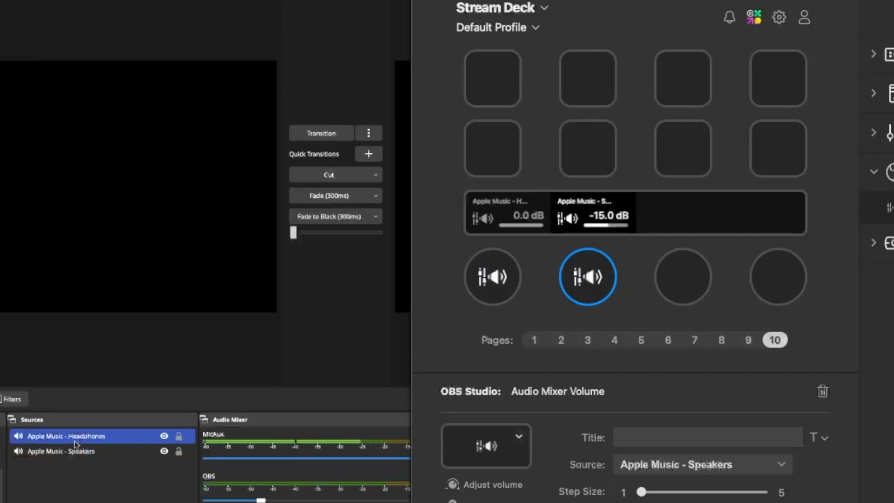
click(13, 399)
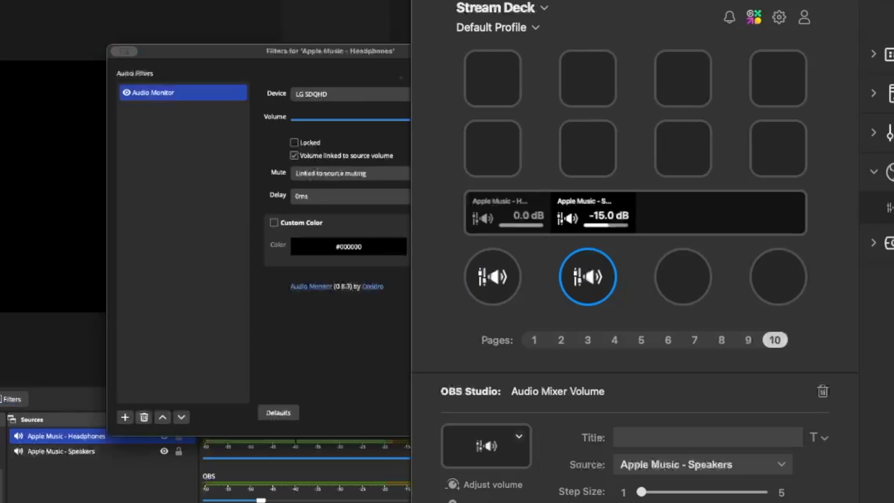
drag(408, 120, 345, 120)
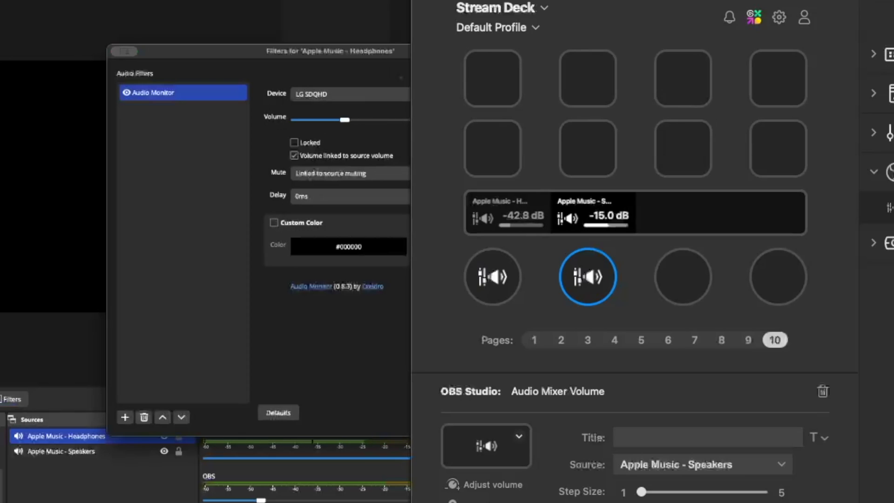
drag(344, 119, 391, 120)
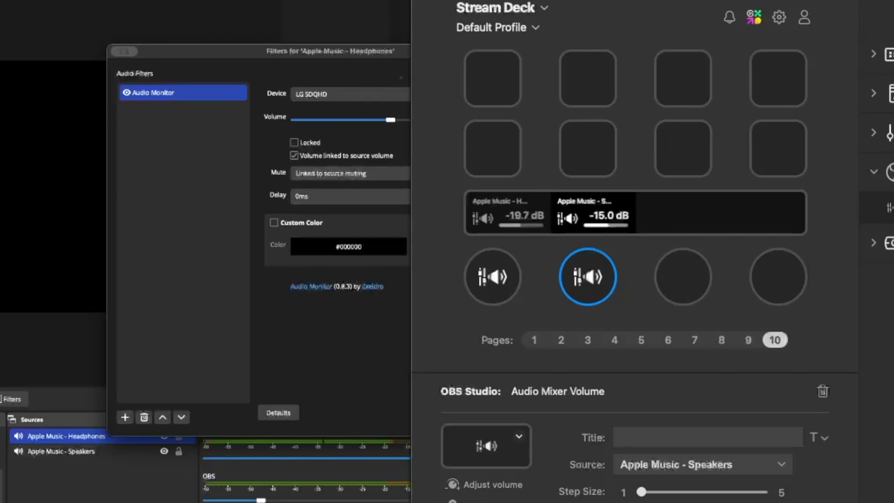
key(Escape)
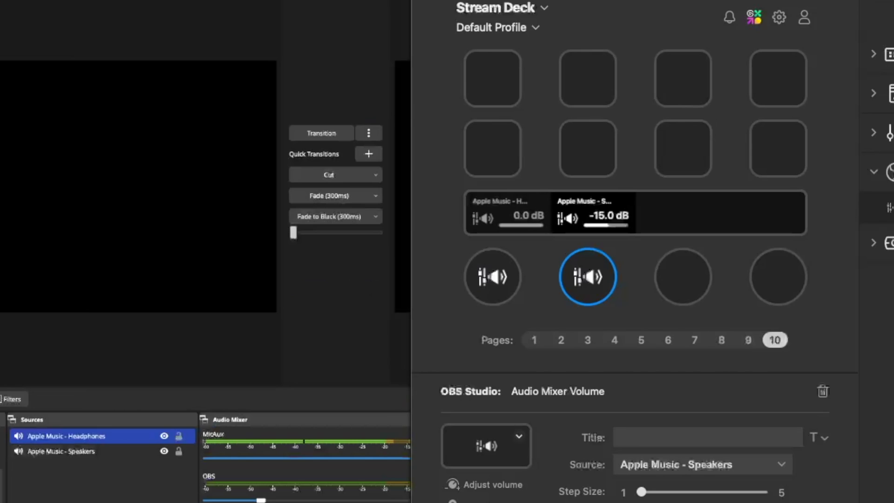
- Check the headphones source's Audio Monitor volume against the level on its Stream Deck dial
click(13, 399)
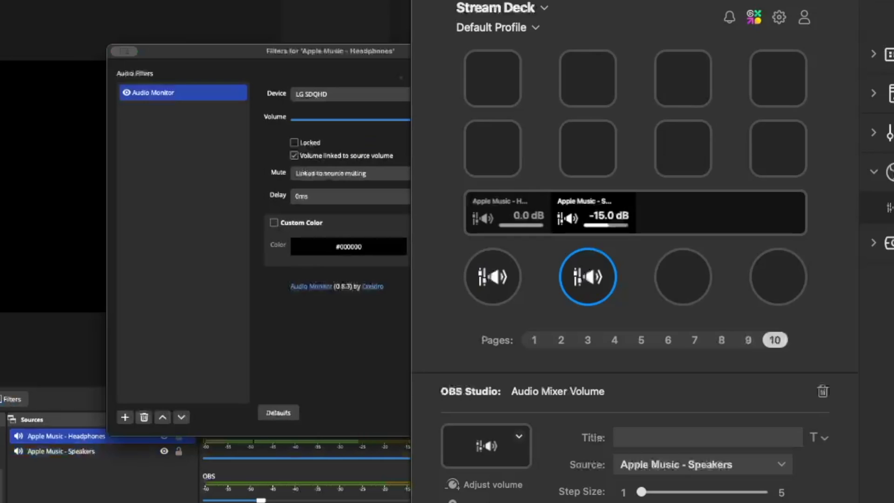
key(Escape)
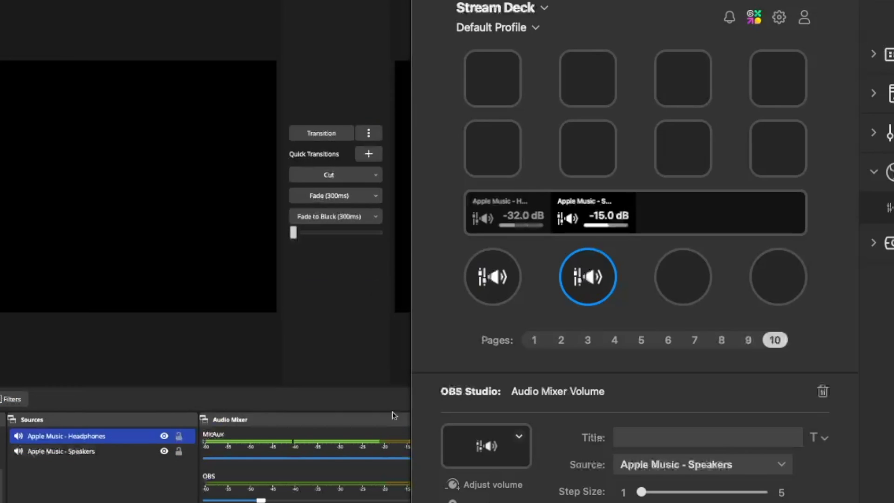
click(13, 399)
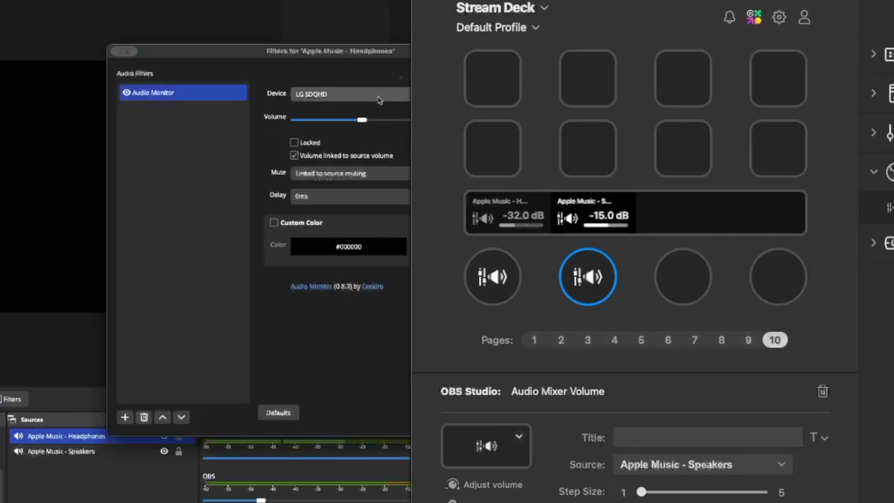
key(Escape)
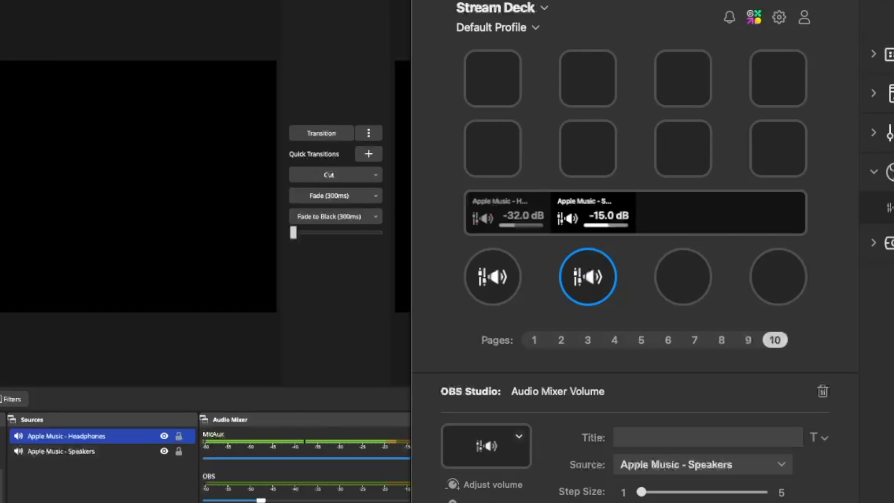
- Review the key and dial layouts on Stream Deck pages 1 to 6, covering browser, VC, system, mic and music
click(577, 359)
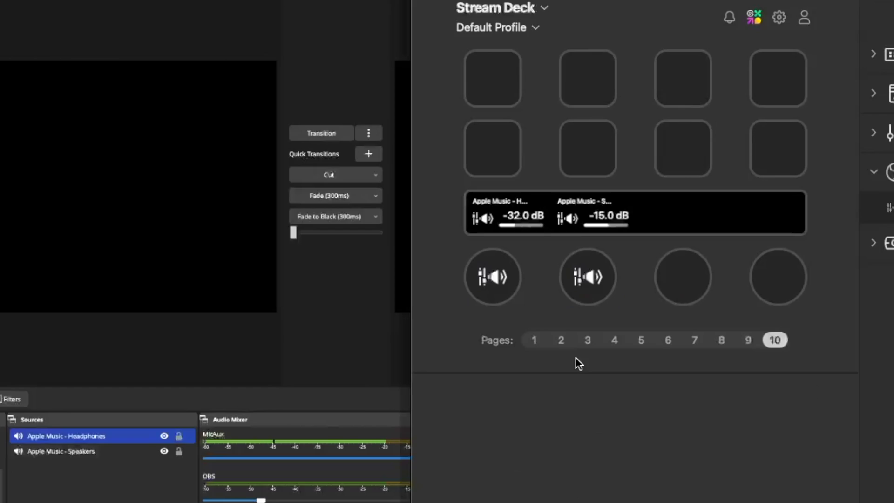
click(534, 340)
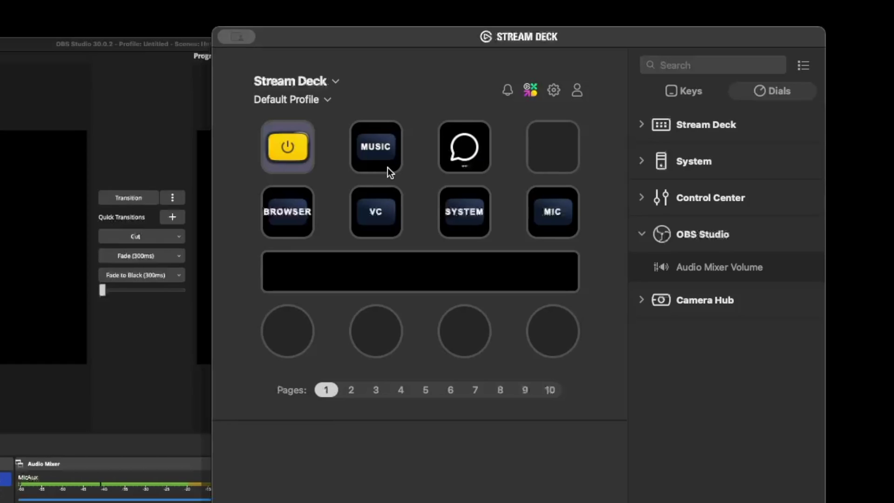
click(351, 390)
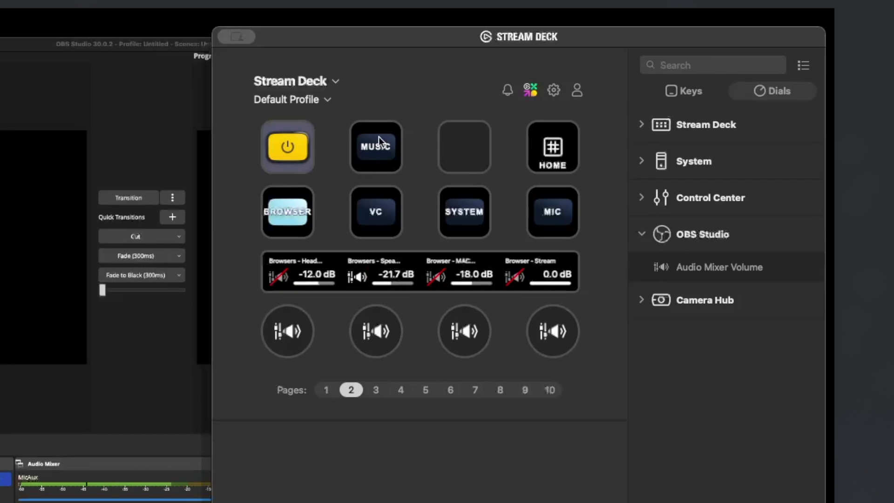
click(376, 389)
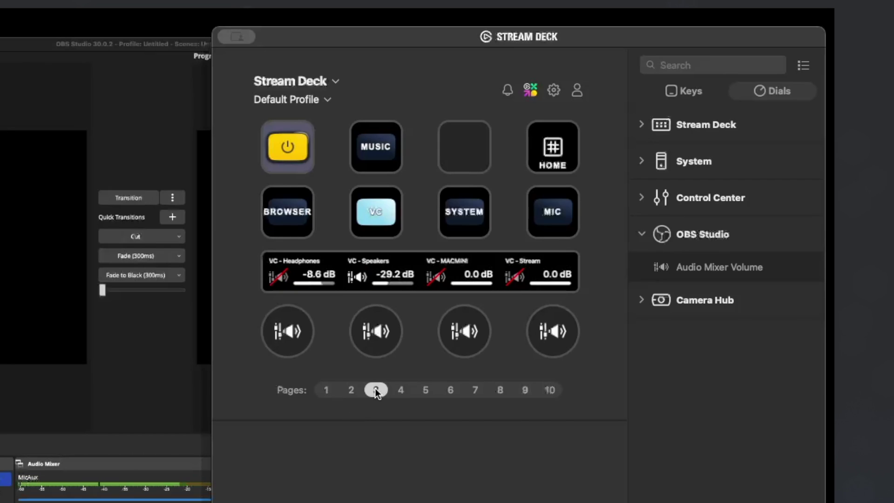
click(399, 390)
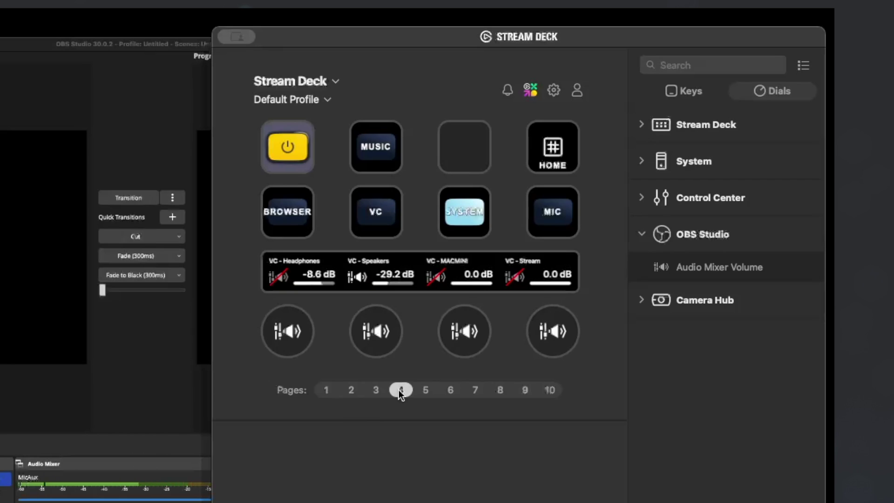
click(426, 390)
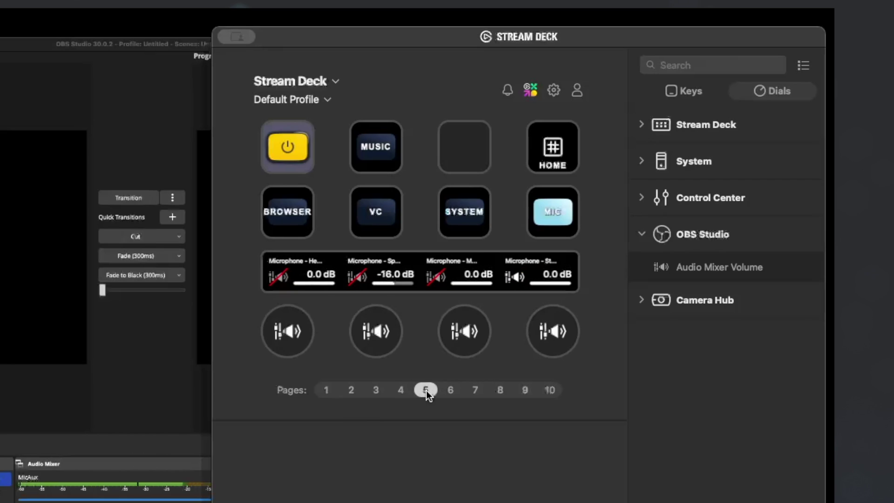
click(454, 393)
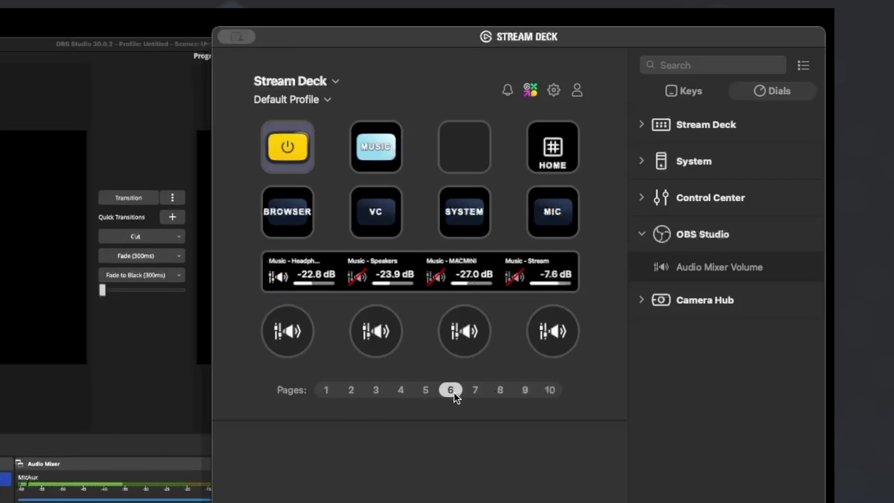
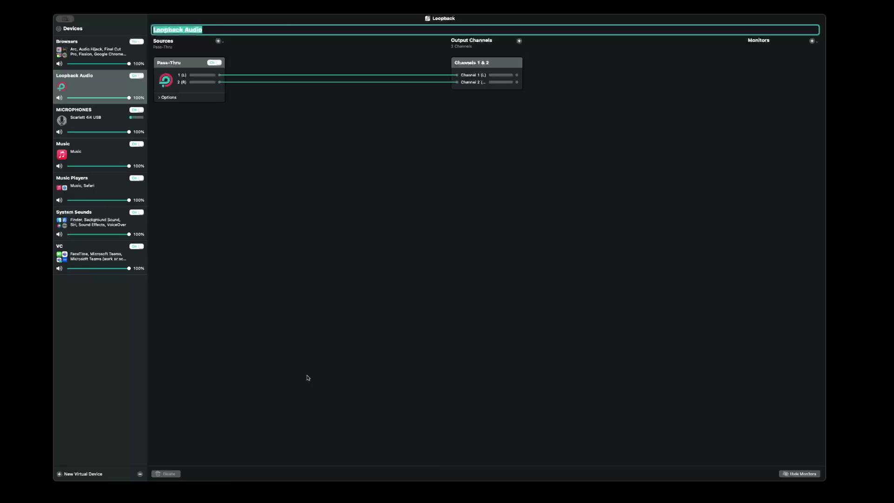
- Rename the new Loopback virtual device as Browser Audio and delete its Pass-Thru source
text(Brows)
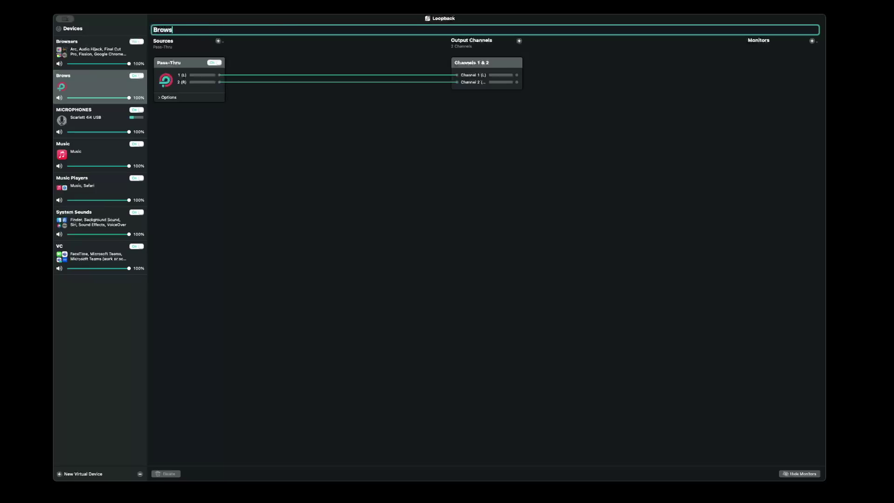
text(er Audio)
key(Return)
click(190, 64)
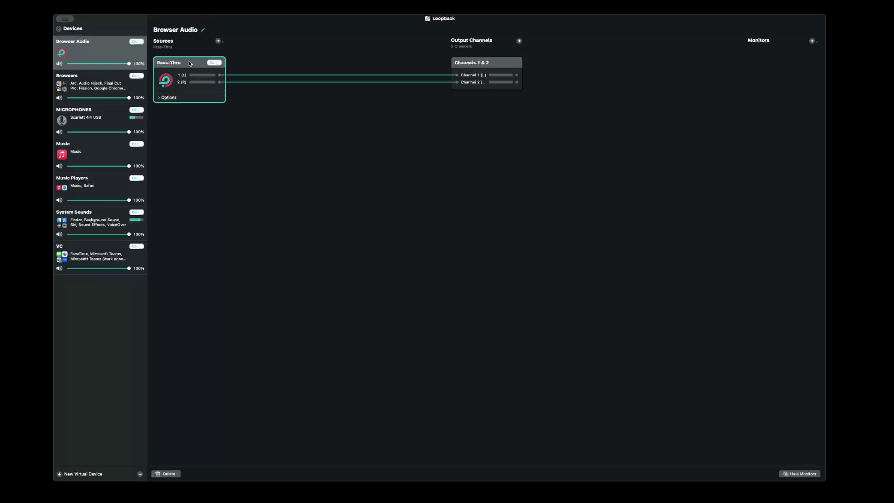
click(180, 472)
- Add Google Chrome, Safari and Calendar as sources of the Browser Audio device
click(222, 43)
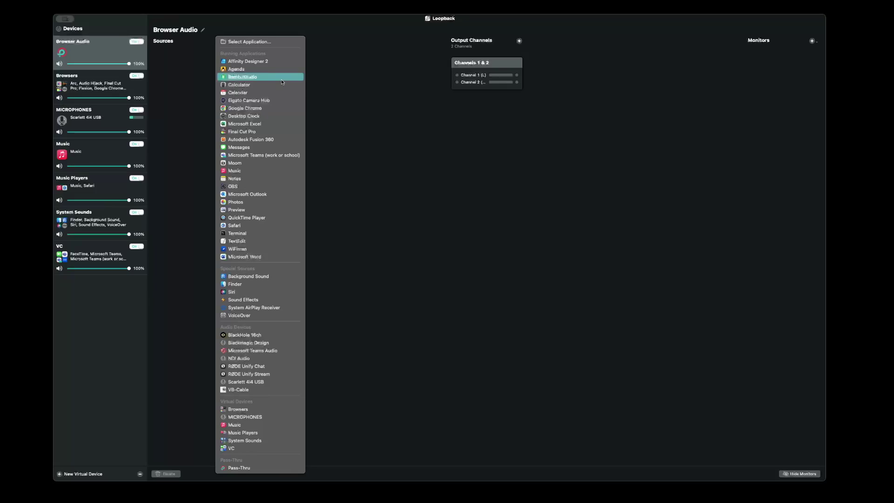
click(267, 109)
click(222, 45)
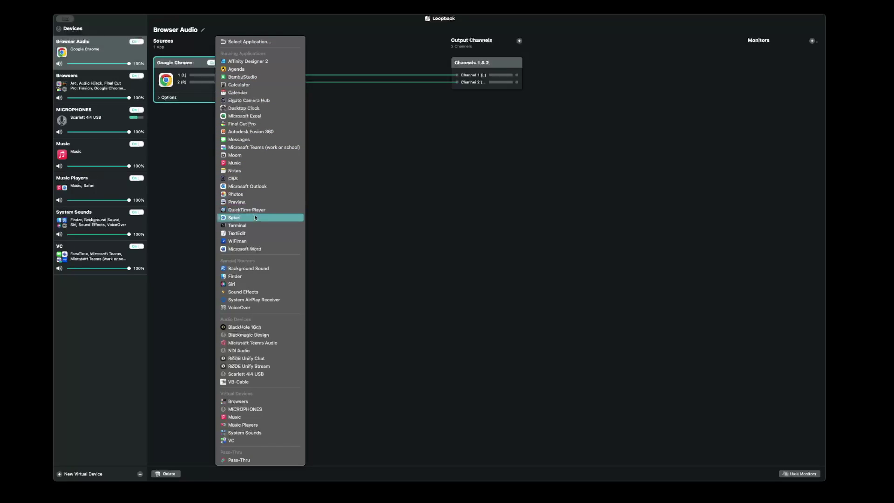
click(256, 218)
click(219, 42)
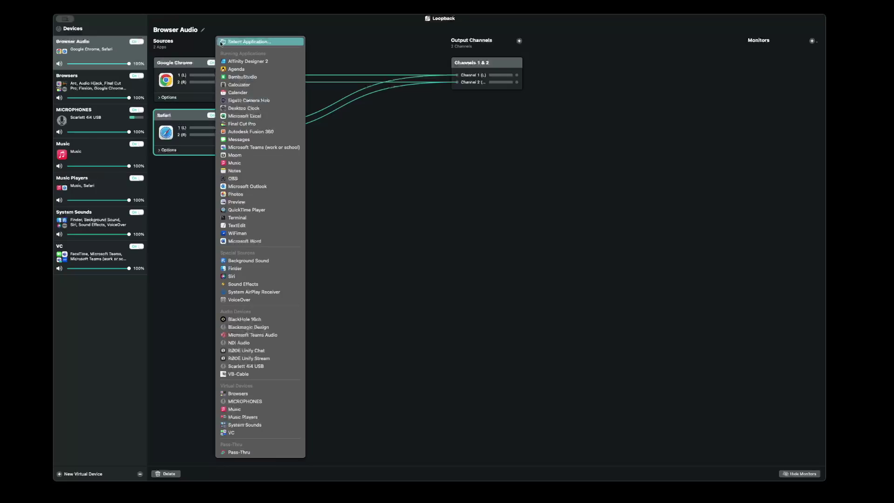
click(237, 92)
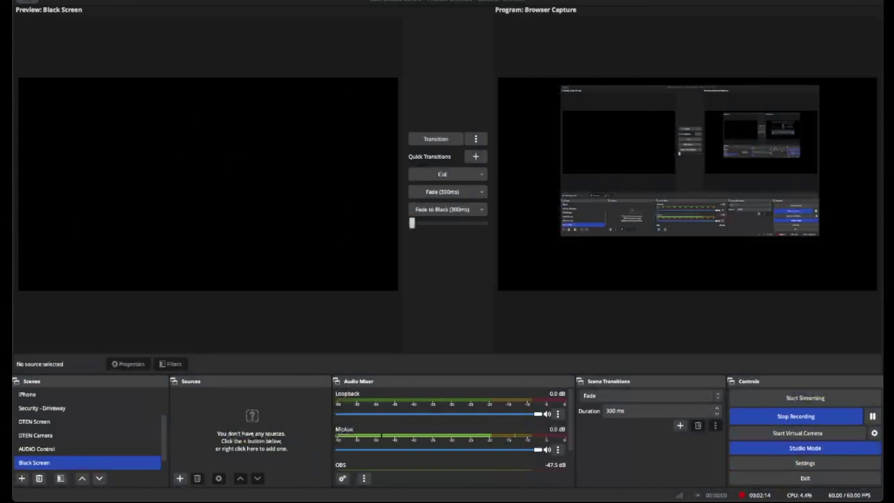
- In OBS Studio, add a new Audio Input Capture source named Browsers Loopback - Headphones to the Audio Monitors scene
scroll(70, 461, down, 1)
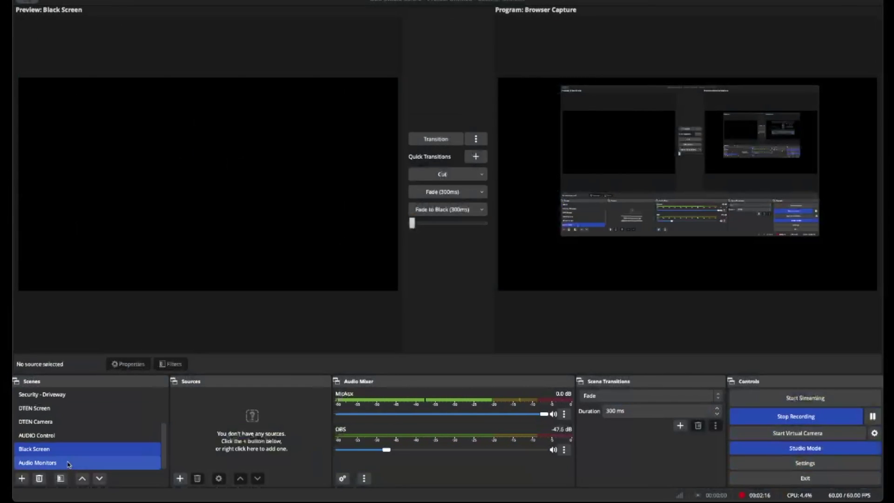
click(68, 462)
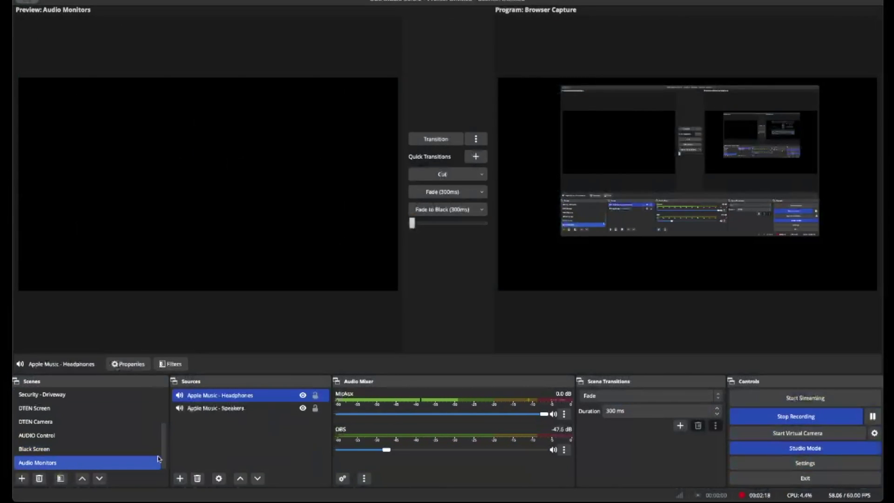
click(203, 397)
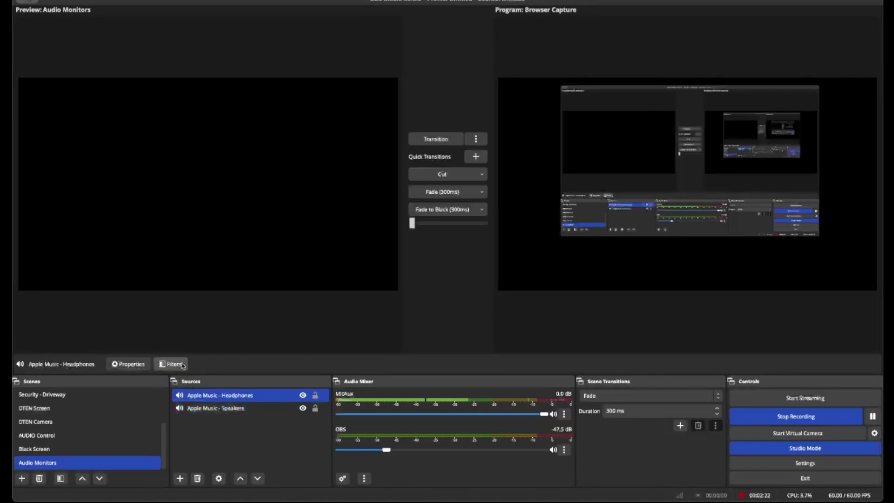
click(181, 478)
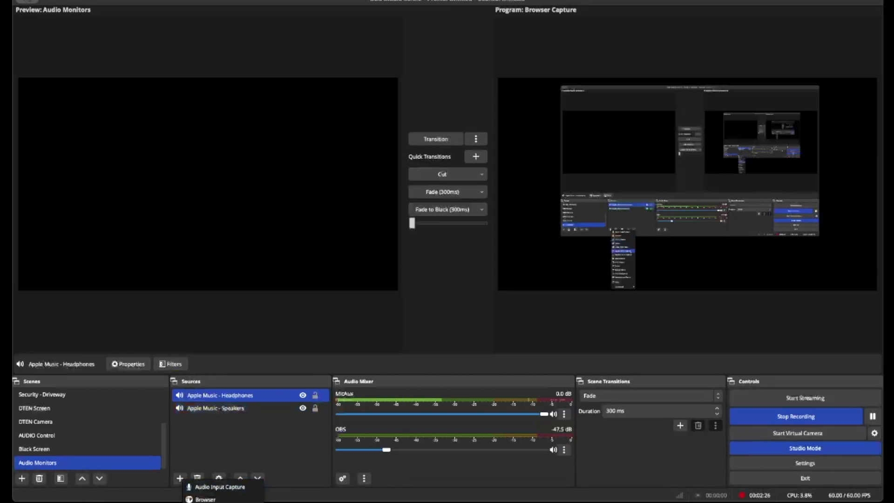
click(247, 491)
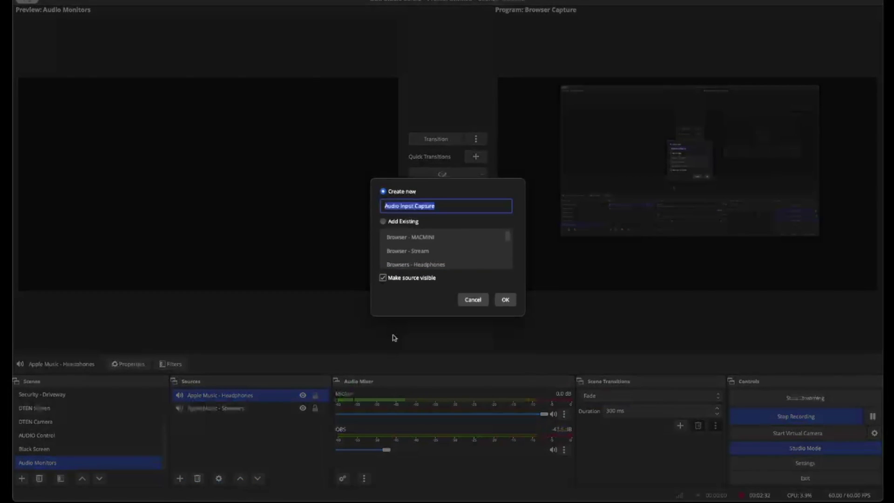
text(Brows)
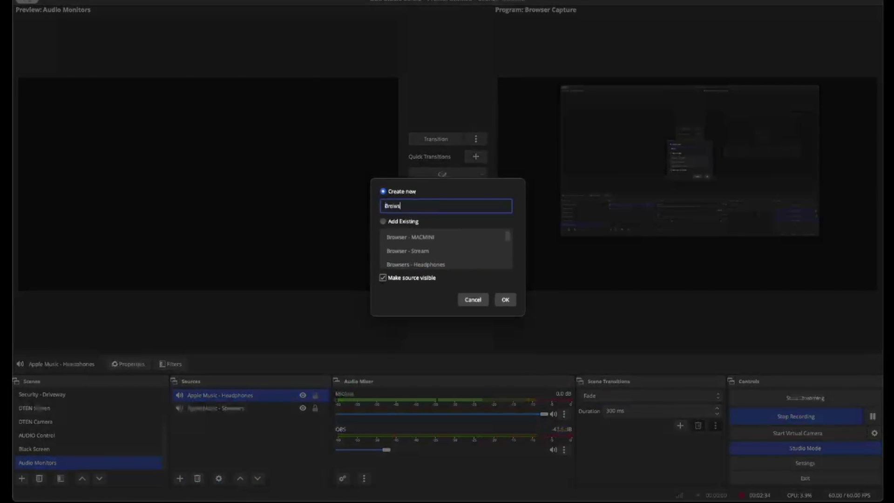
text(ers - Headphones)
key(Return)
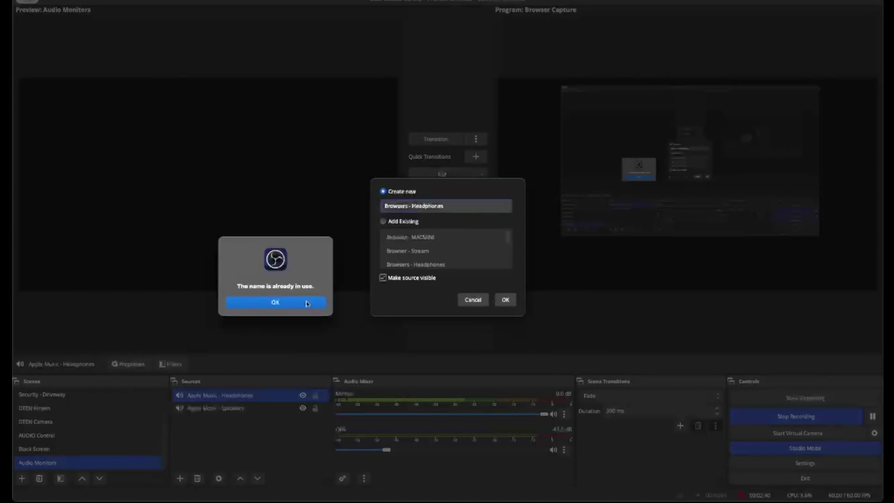
click(285, 304)
click(408, 206)
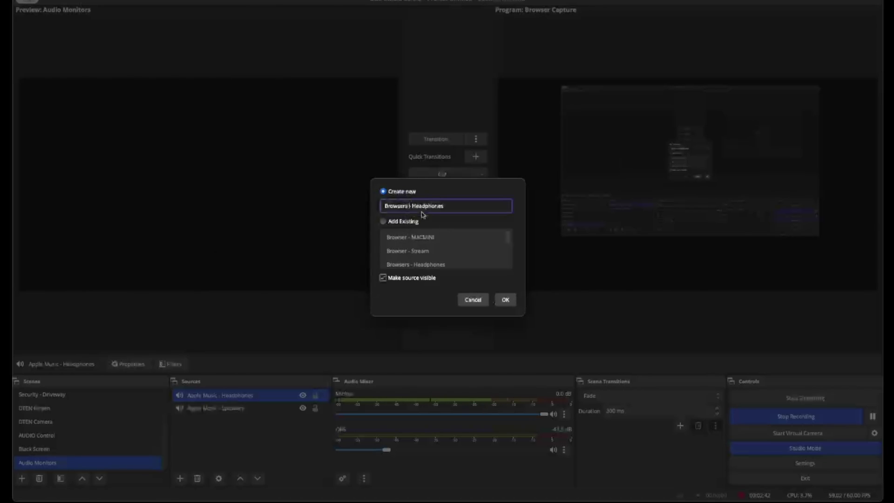
text(Loopback)
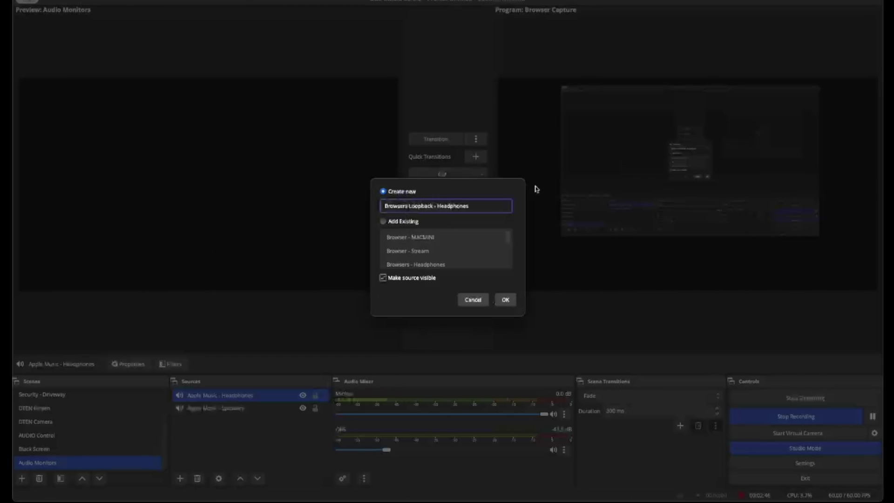
click(506, 300)
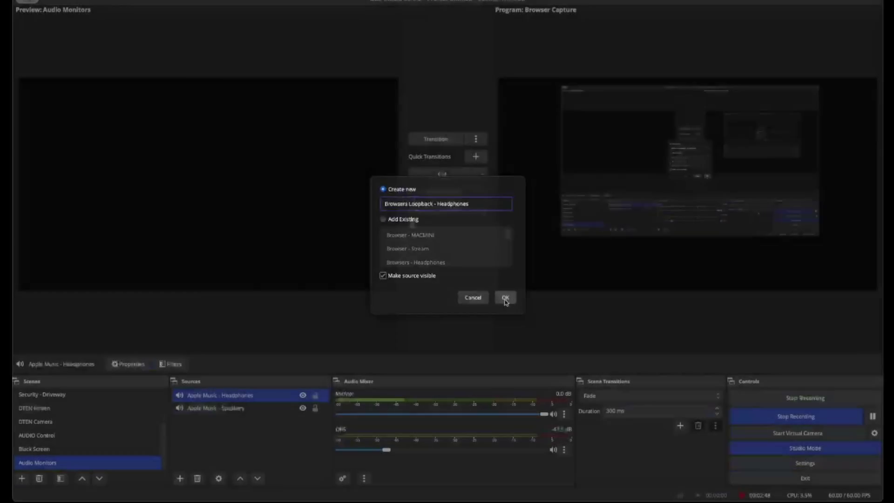
- Set the Browsers Loopback - Headphones source's device to Browser Audio
click(431, 133)
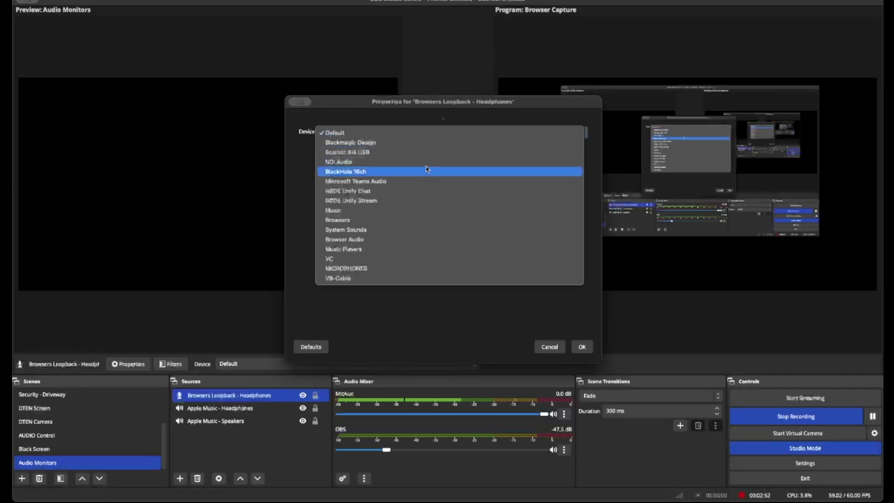
click(434, 241)
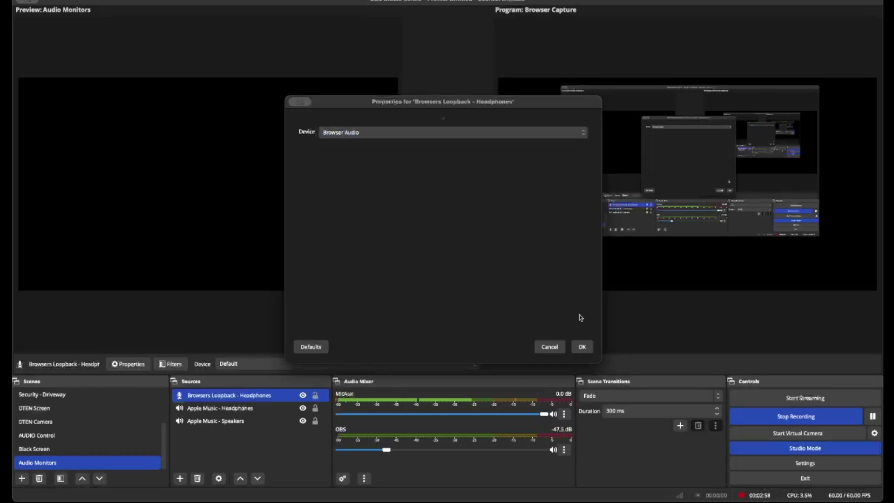
click(582, 351)
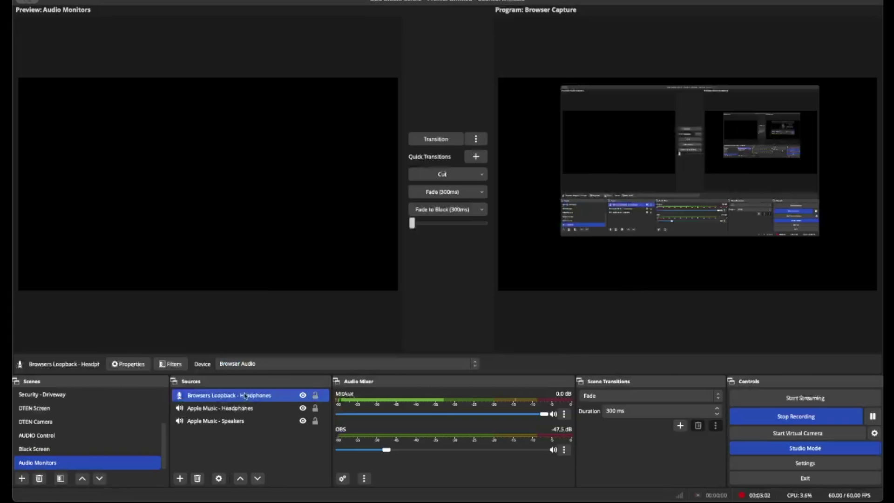
- Add an Audio Monitor filter with its default name to the Browsers Loopback - Headphones source
click(170, 364)
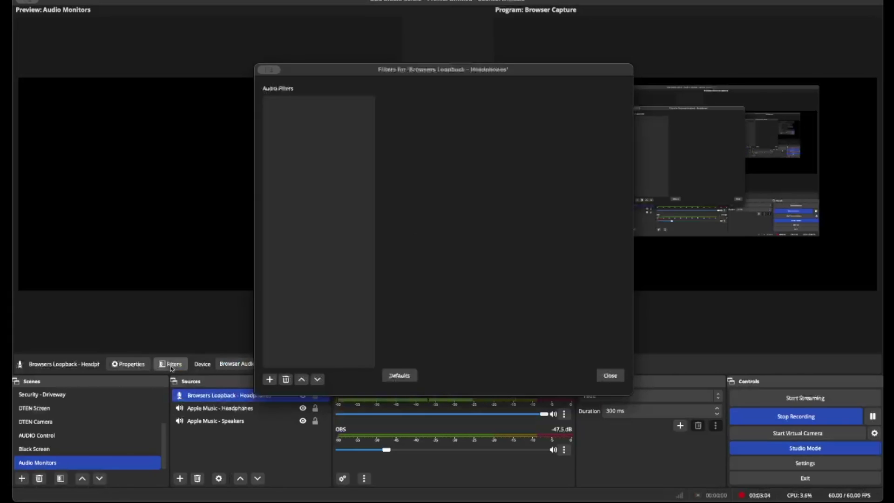
click(270, 379)
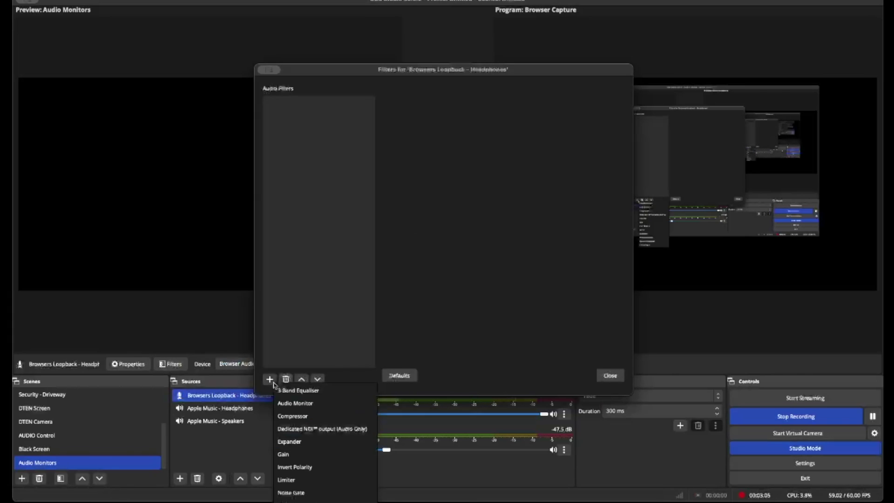
click(318, 404)
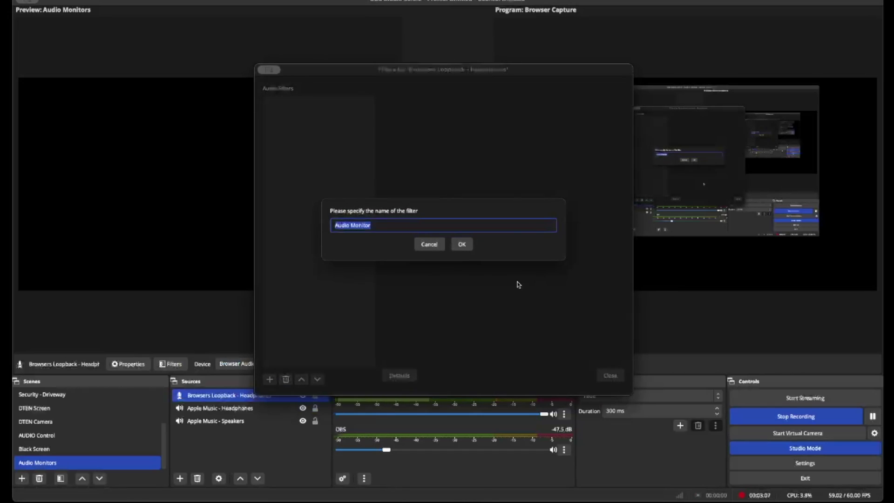
click(467, 245)
- Set the Audio Monitor filter's device to LG SDQHD, link its volume to the source volume and its mute to source muting
click(480, 105)
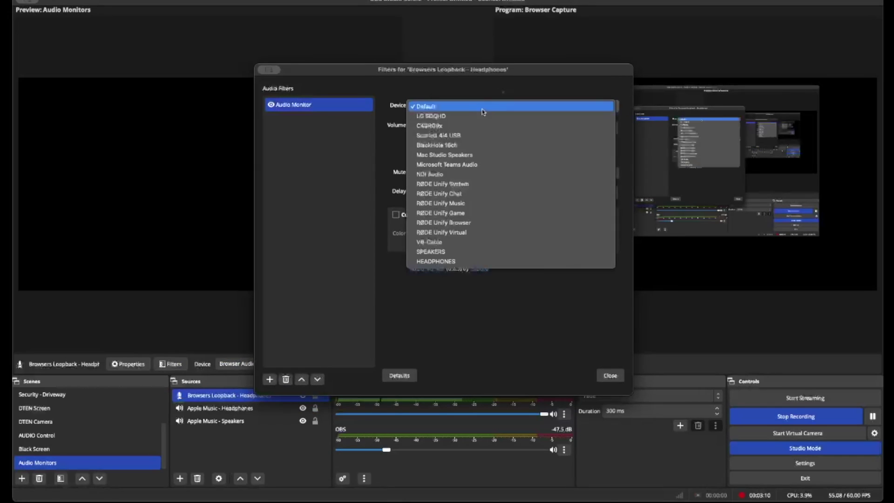
click(480, 116)
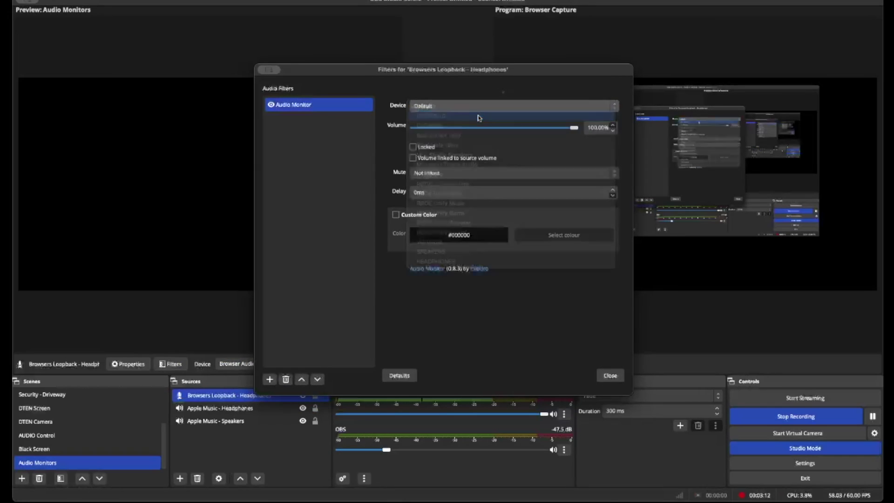
click(444, 174)
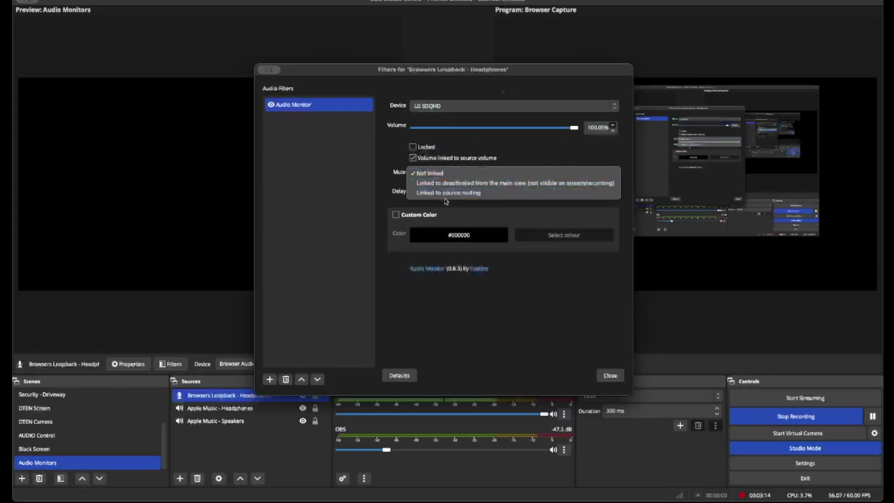
click(445, 195)
click(610, 376)
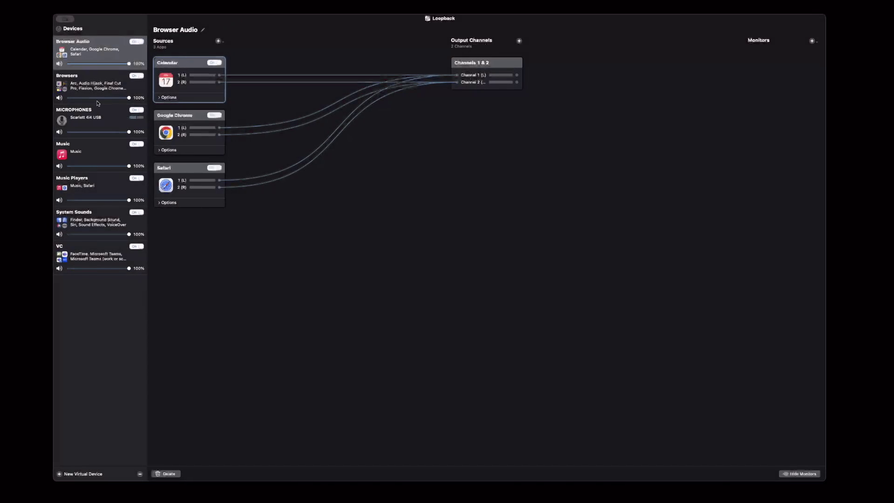
- In Loopback, review the sources of the Browsers, MICROPHONES, Music, Music Players, System Sounds and VC devices
click(98, 93)
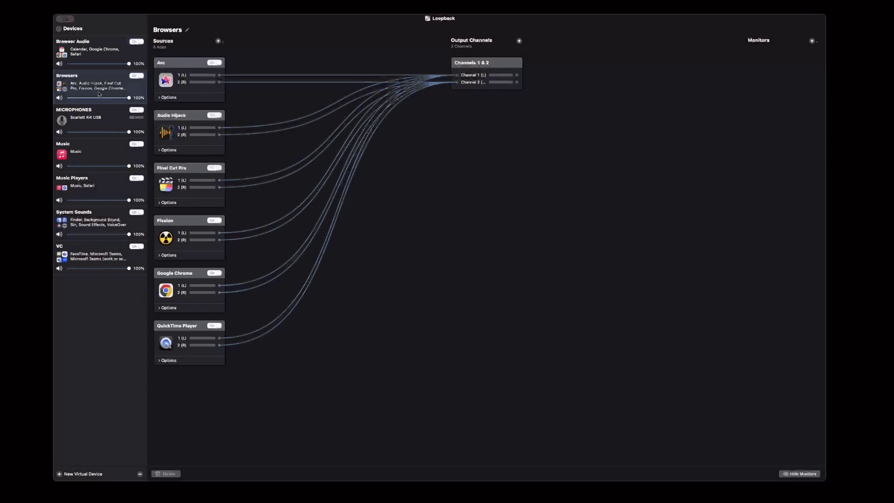
click(106, 132)
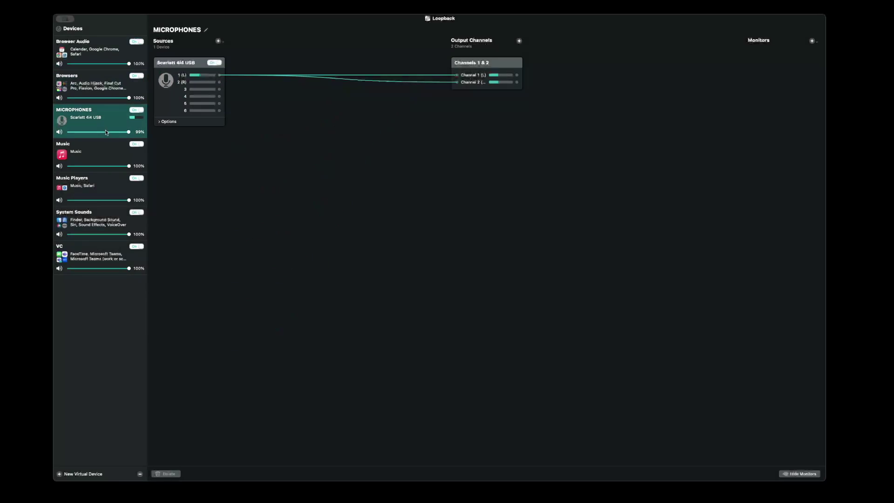
click(99, 159)
click(94, 197)
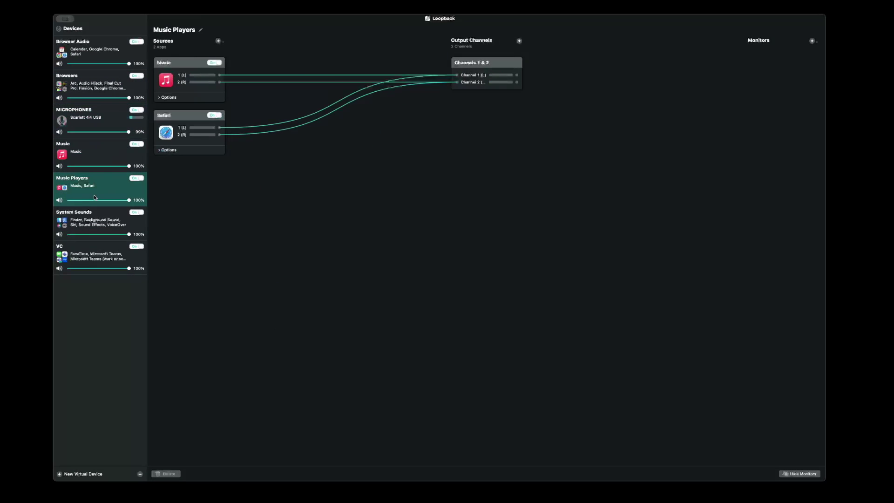
click(96, 226)
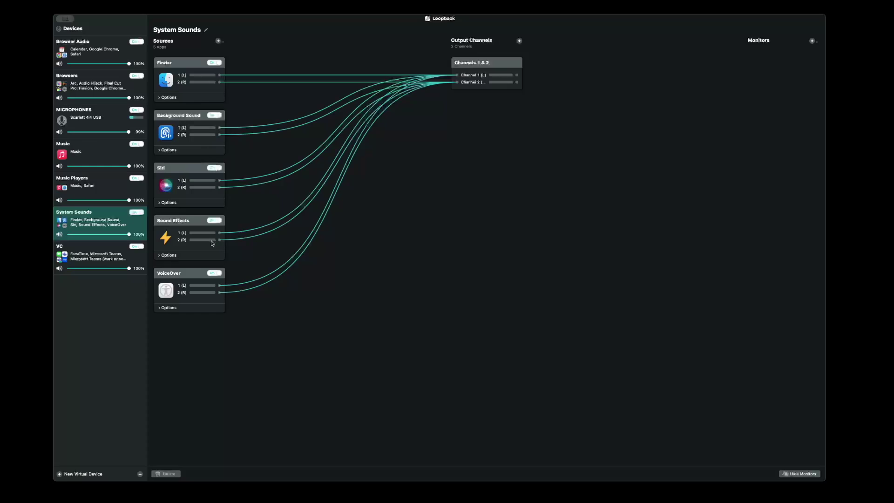
click(87, 257)
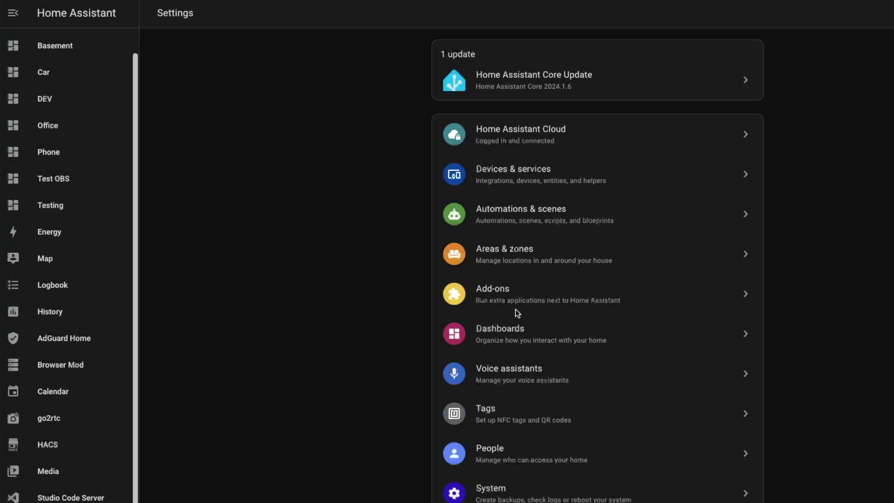
- In Home Assistant, view the Add-on Store and open the details of the OBS person for its login options
click(515, 301)
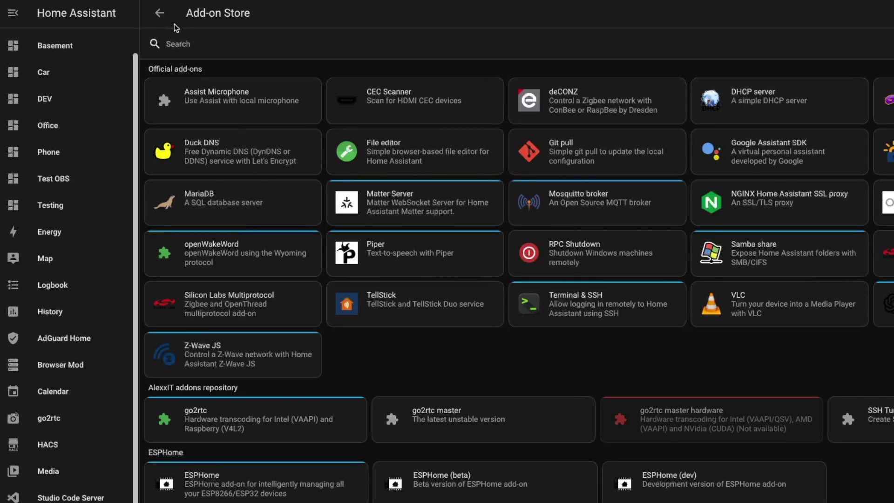
click(163, 13)
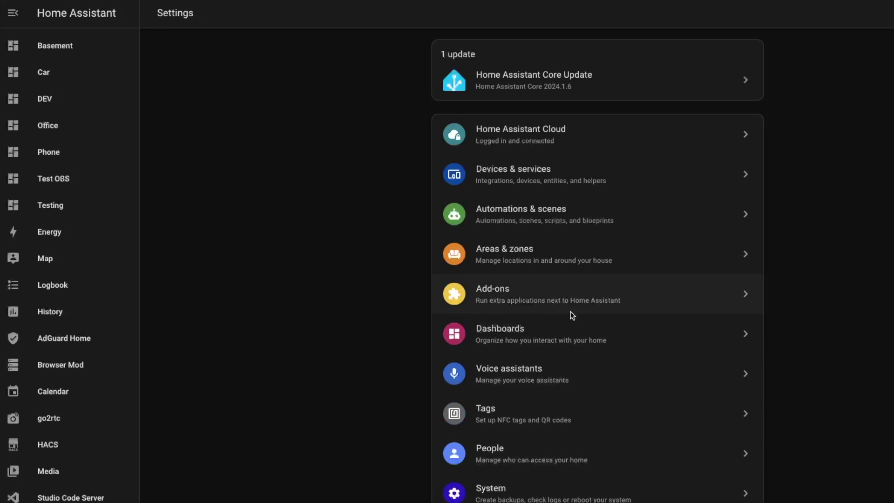
click(555, 451)
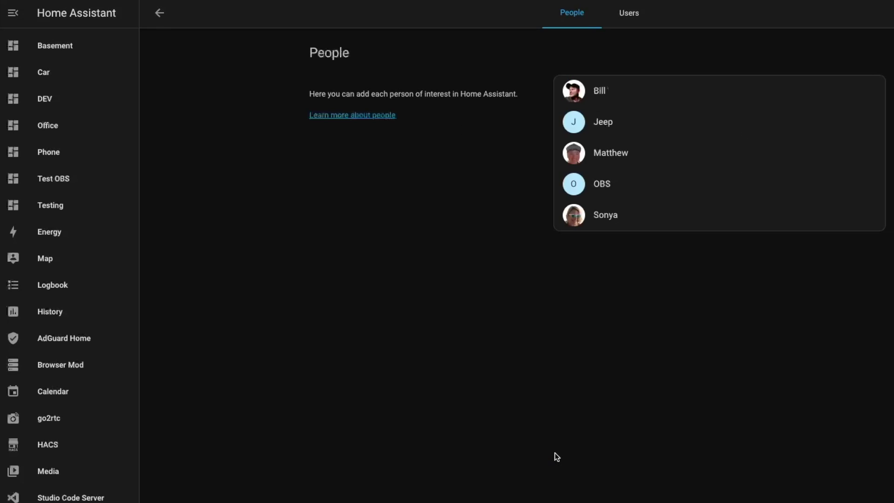
click(665, 193)
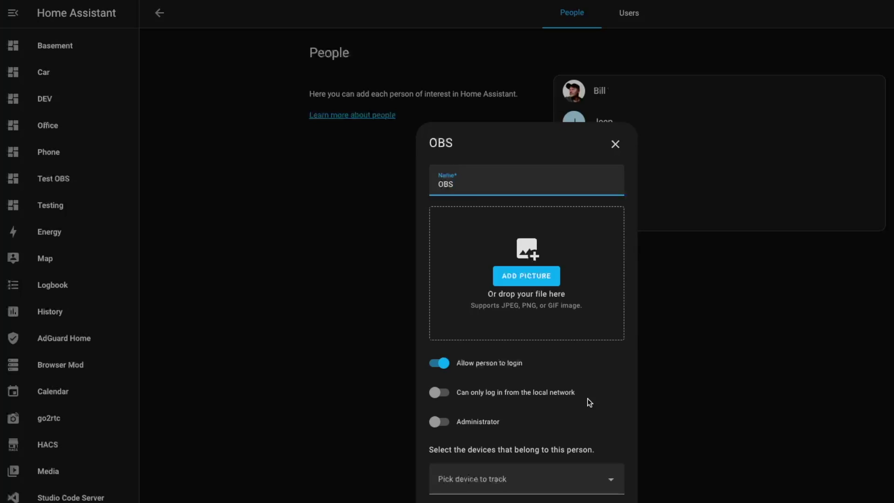
- In OBS Studio, open the WebSocket Server Settings and show the connection info
click(549, 498)
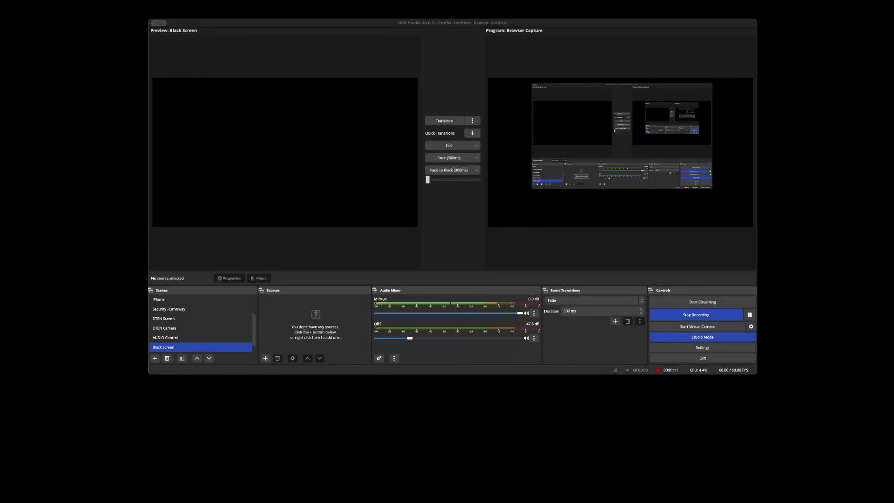
click(36, 5)
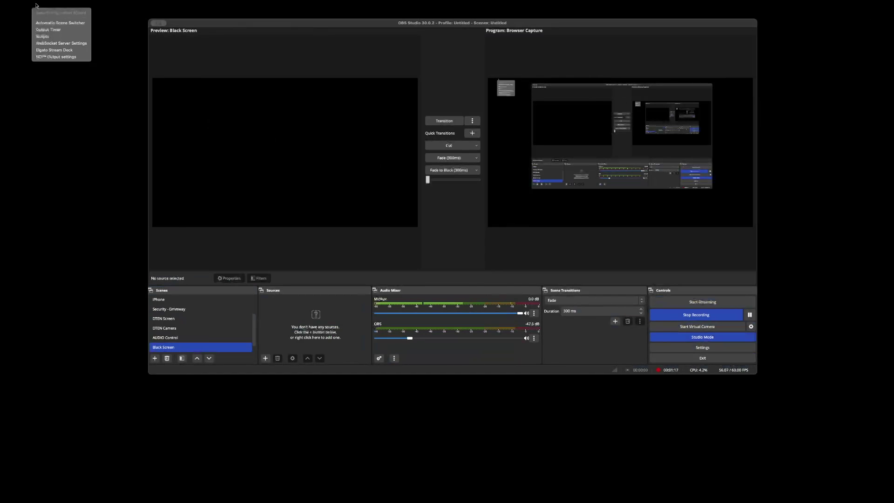
click(55, 43)
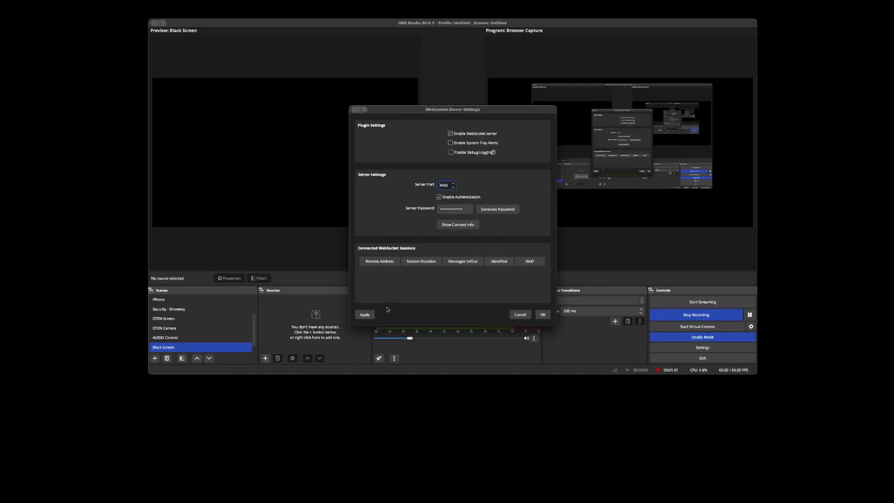
click(459, 227)
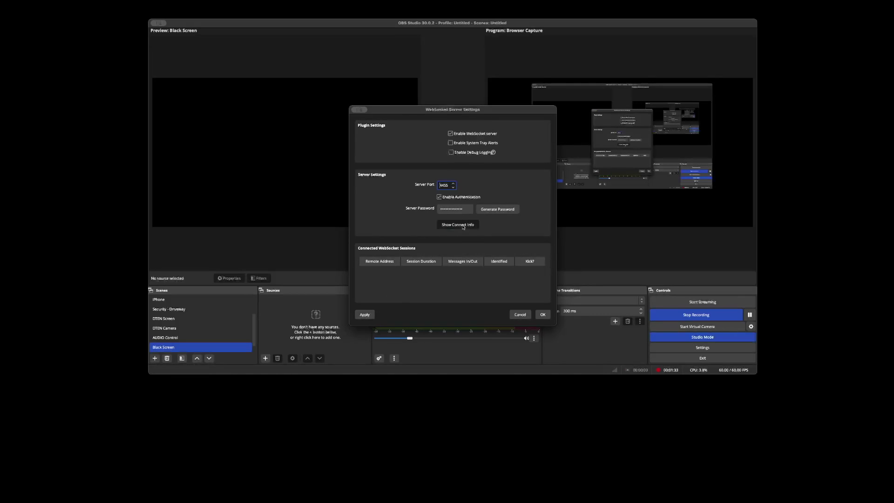
click(339, 252)
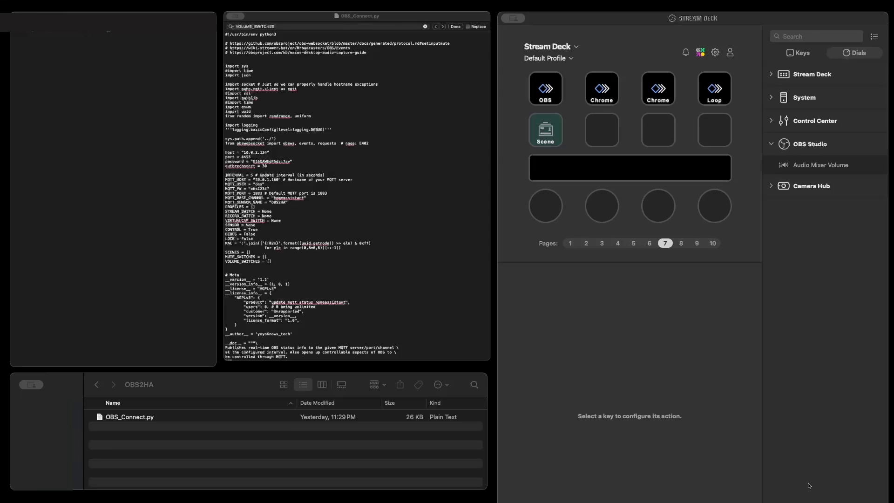
- Run the OBS_Connect.py script from the OBS2HA folder in the terminal
click(139, 136)
click(131, 417)
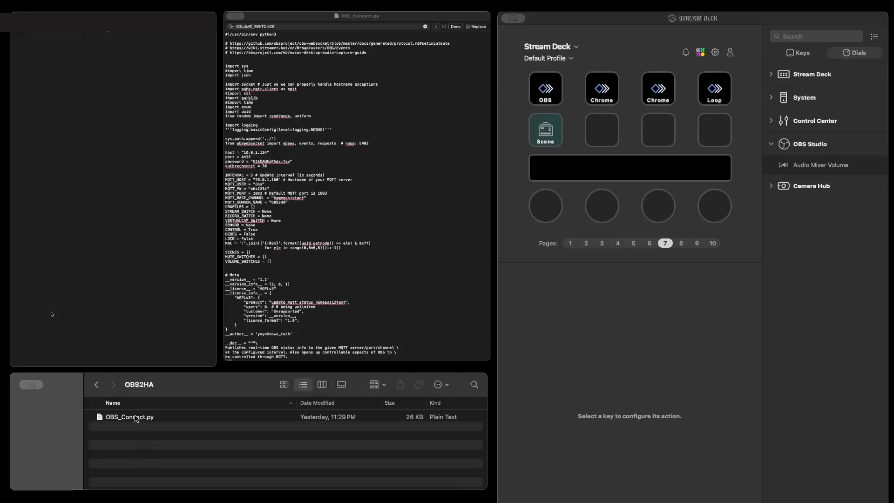
drag(130, 418, 120, 199)
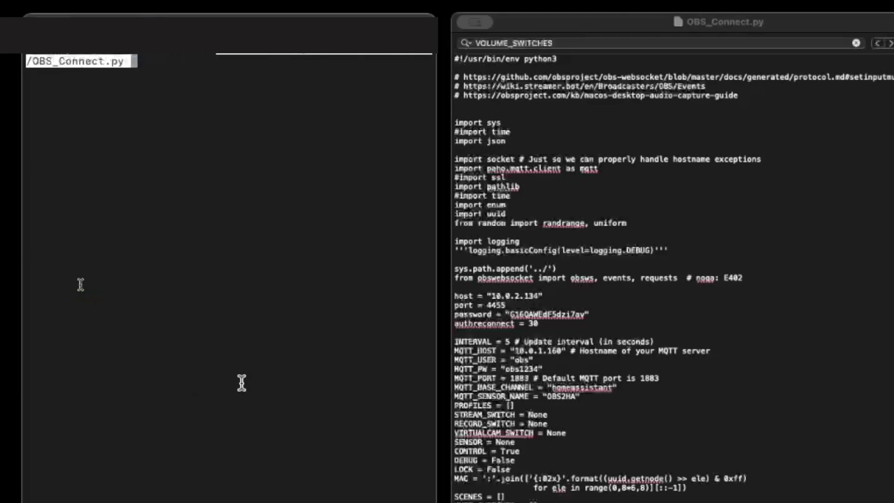
key(Return)
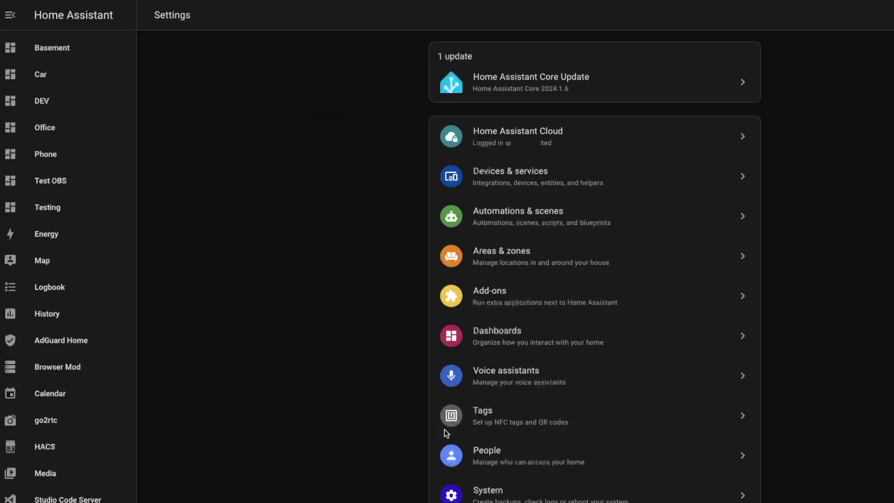
- In Home Assistant, open the MQTT integration's OBS2HA device and review its list of controls
click(505, 177)
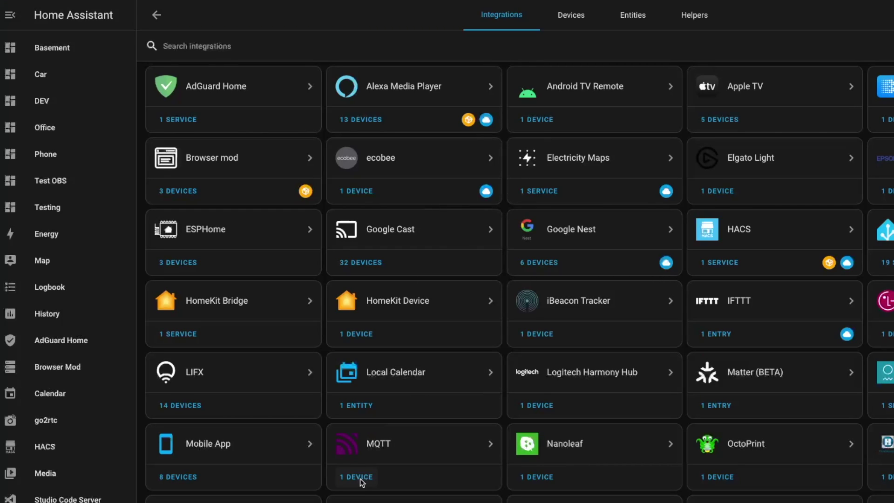
click(360, 478)
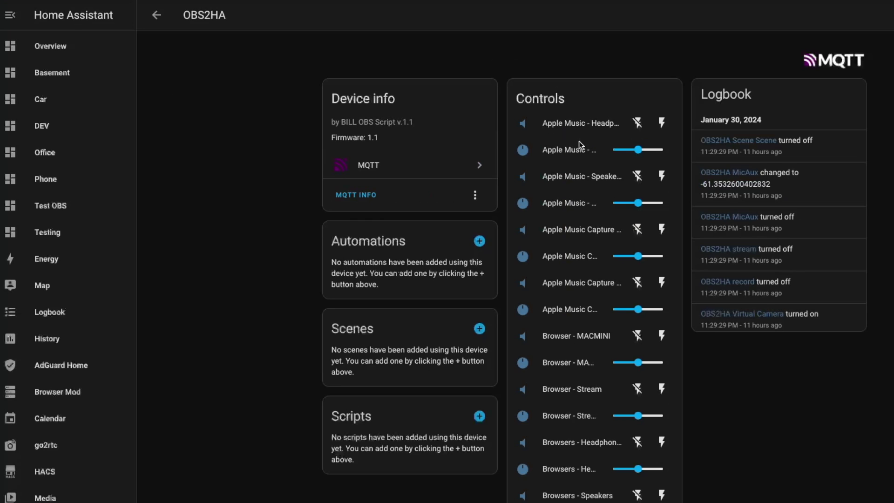
scroll(587, 413, down, 15)
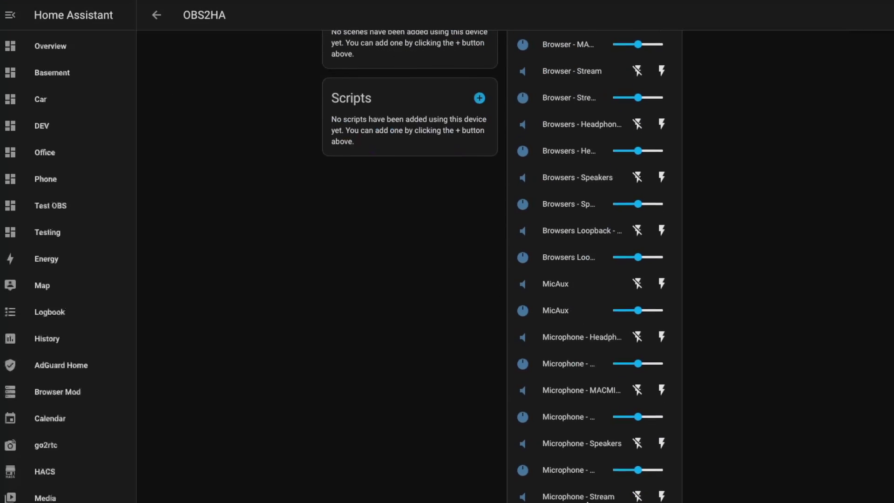
scroll(587, 412, down, 10)
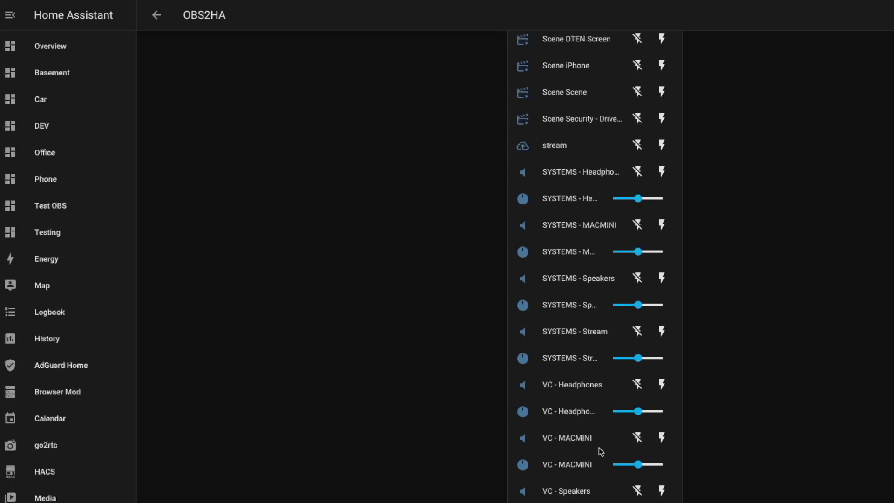
scroll(599, 448, up, 20)
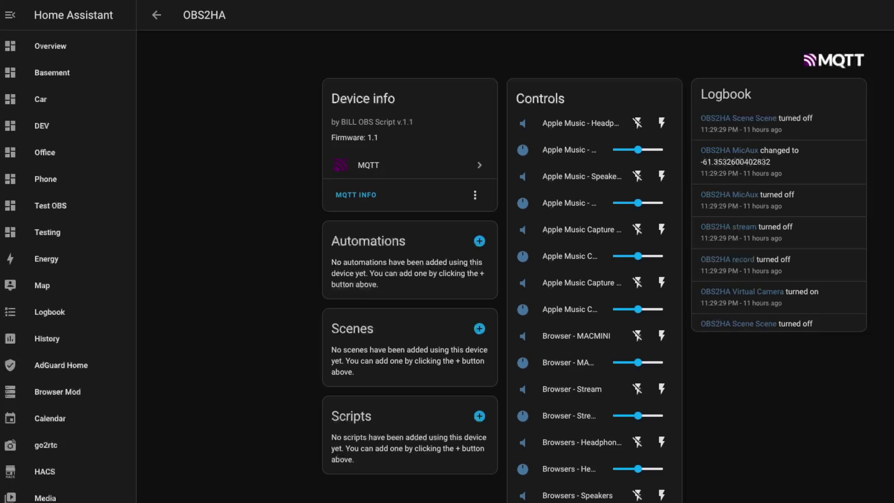
- Turn the Apple Music Capture - Headphone switch on and off again, and set its volume to -35
click(661, 229)
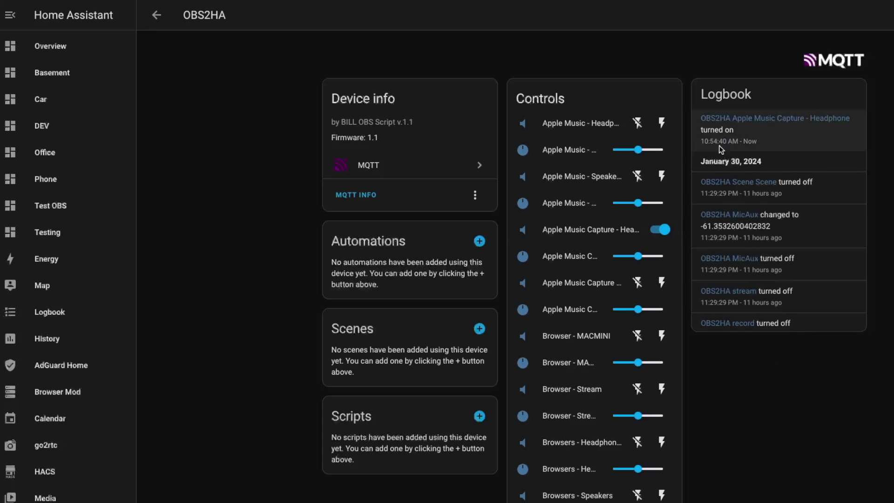
click(671, 234)
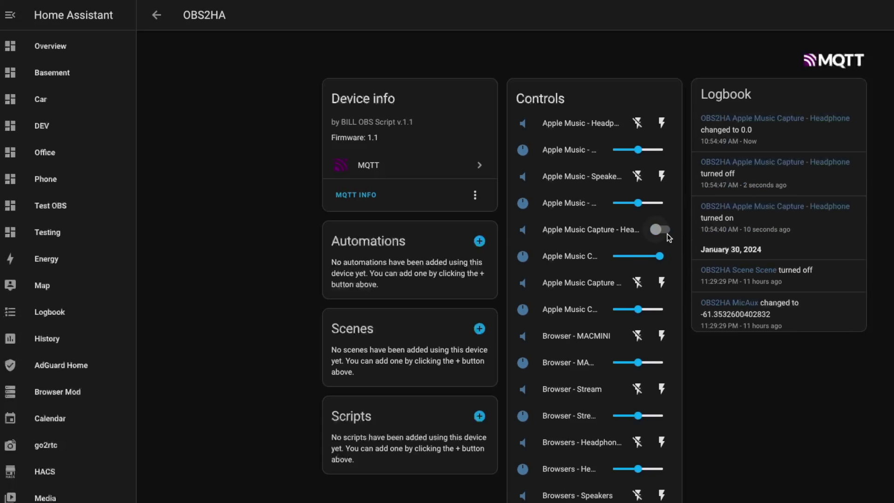
drag(669, 237, 661, 264)
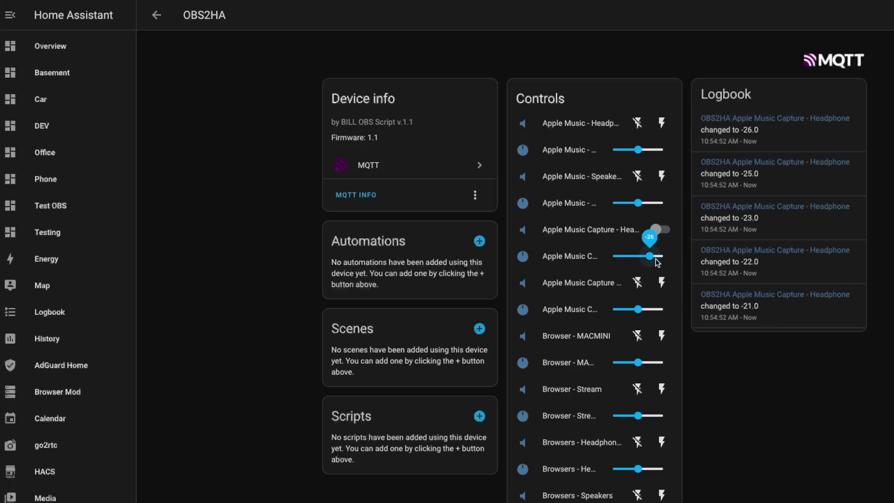
key(Left)
key(Left)
key(Left)
key(Left)
key(Left)
key(Left)
key(Left)
key(Left)
key(Left)
key(Left)
key(Left)
key(Left)
key(Right)
key(Right)
key(Right)
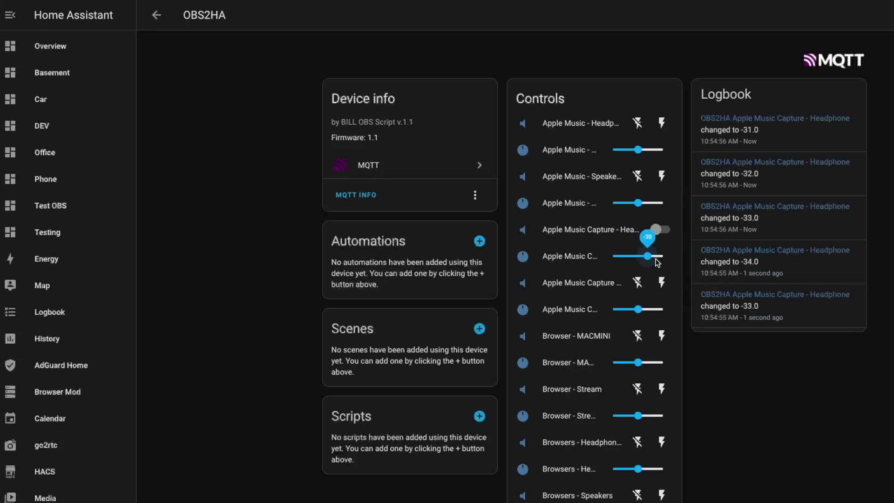
key(Left)
key(Left)
key(Left)
key(Left)
key(Left)
key(Left)
key(Left)
key(Left)
key(Left)
key(Left)
key(Left)
key(Left)
key(Left)
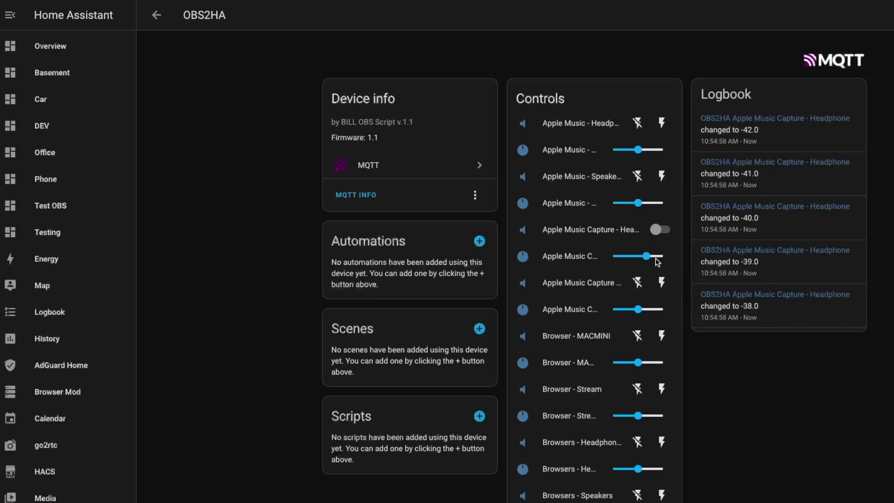
key(Right)
key(Right)
key(Right)
key(Right)
key(Right)
key(Right)
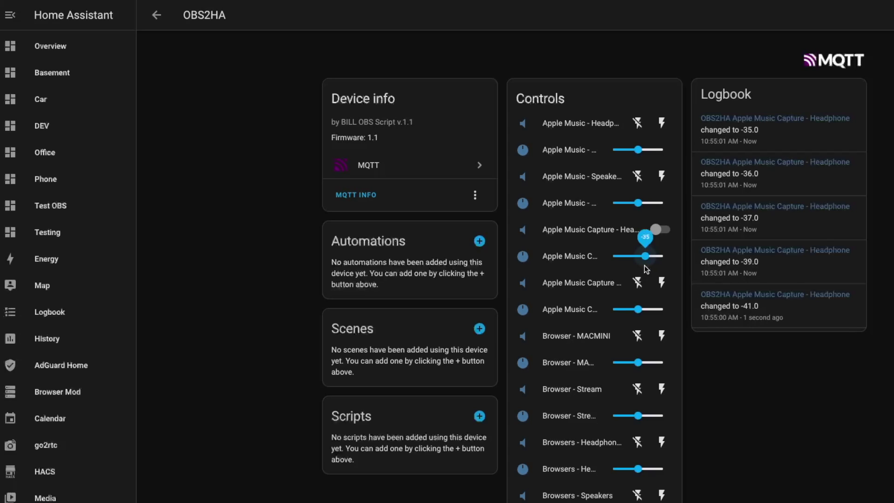
- Add a Mushroom Number Card to the Home view of the Test OBS dashboard
scroll(679, 455, down, 15)
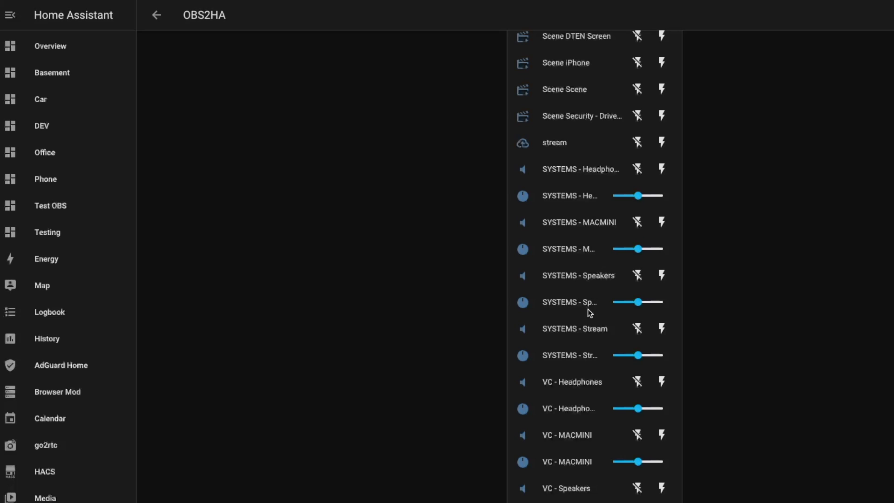
scroll(590, 328, up, 15)
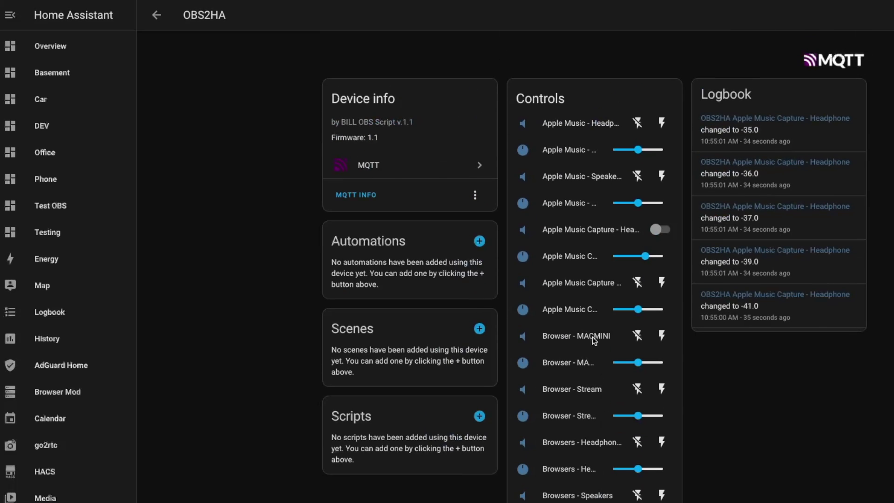
scroll(593, 338, down, 1)
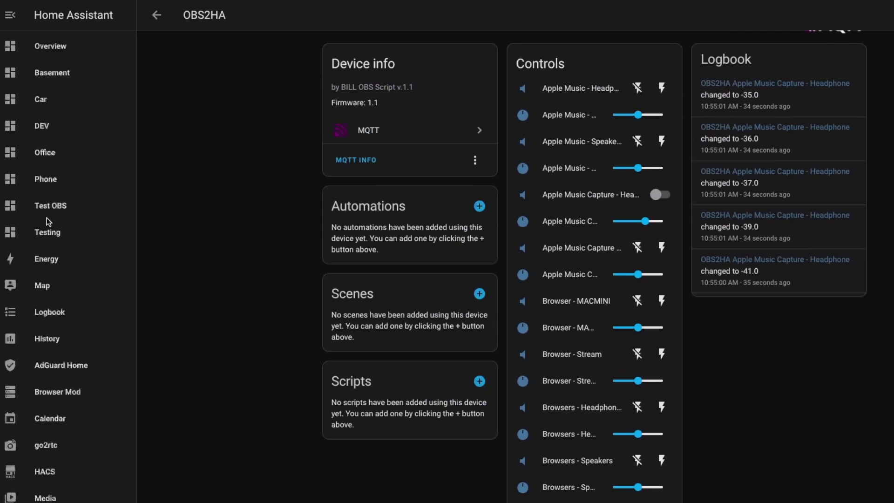
click(48, 211)
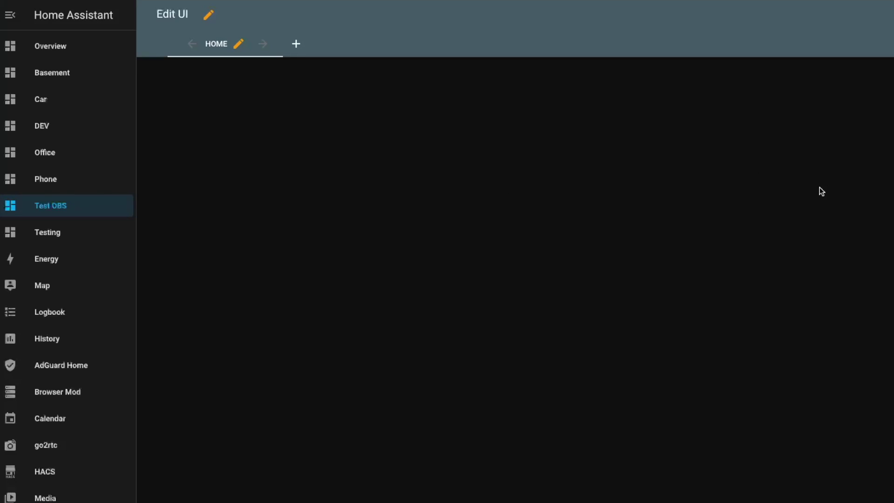
scroll(554, 395, down, 15)
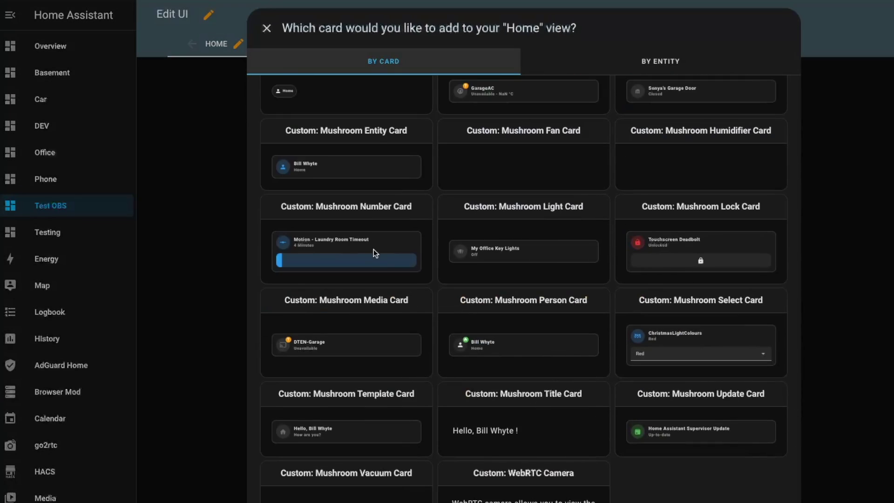
click(348, 245)
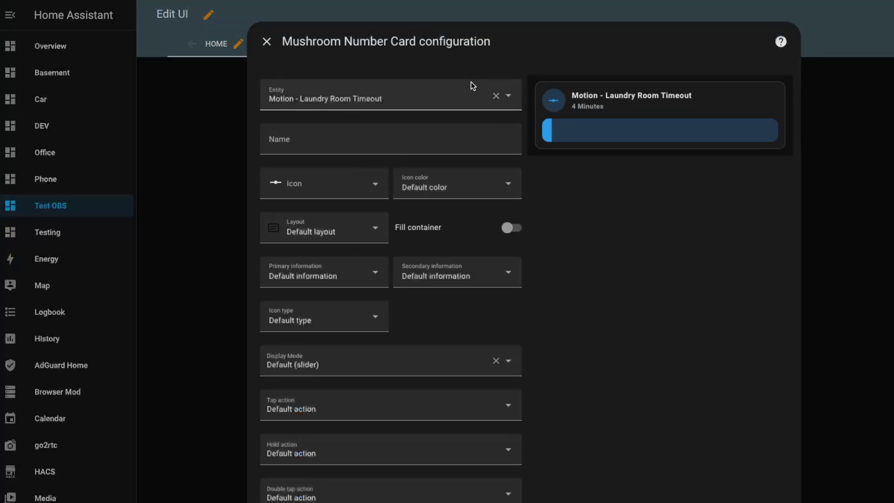
- Set the number card's entity to OBS2HA Apple Music Capture - Headphone
click(453, 96)
text(OBS2HA Apple Music cap)
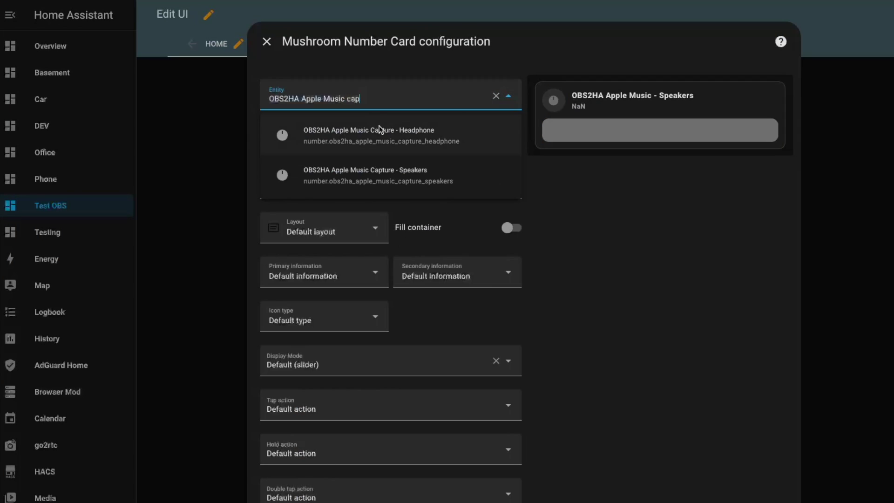
click(380, 130)
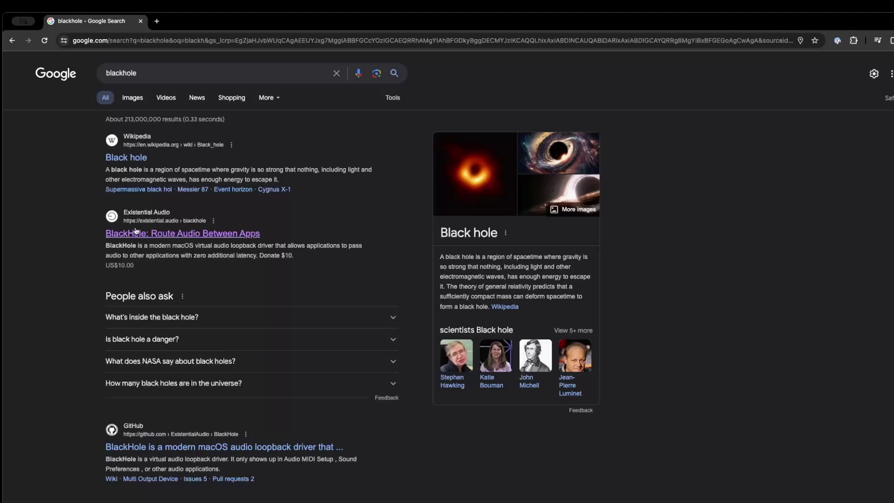
- In the browser, view the BlackHole site, search for "vb audio cable" and open the VB-Cables page
click(136, 237)
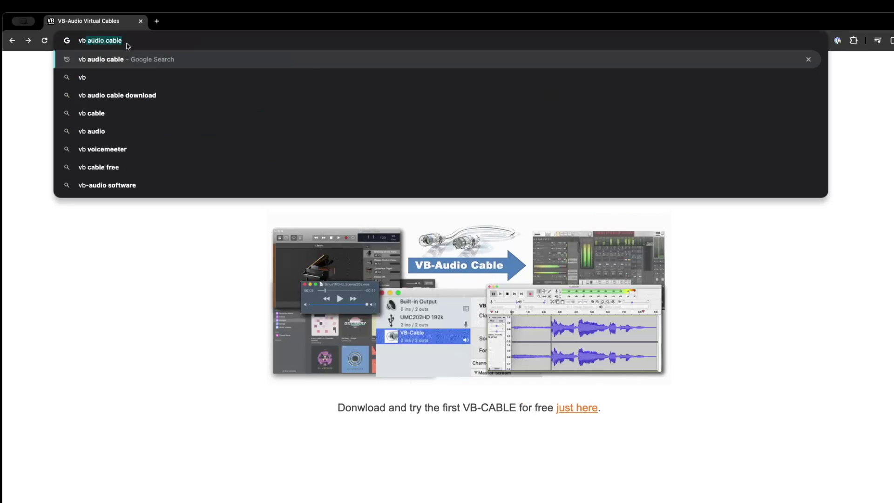
key(Return)
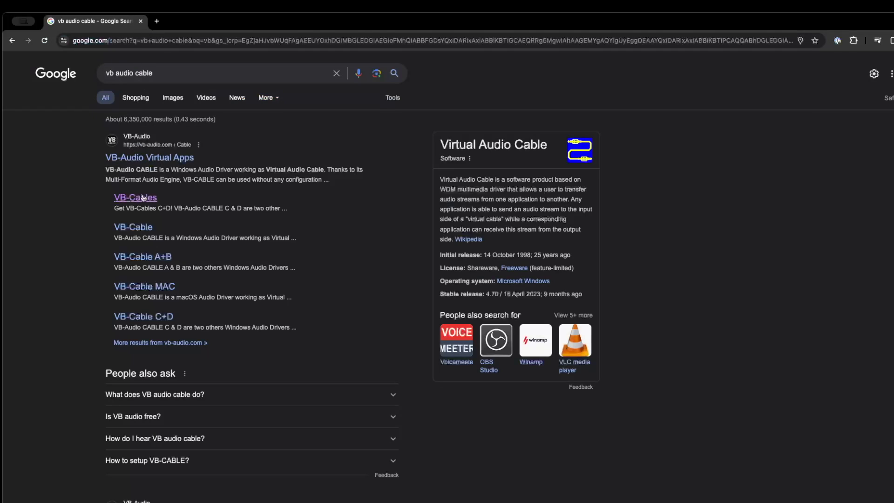
click(142, 197)
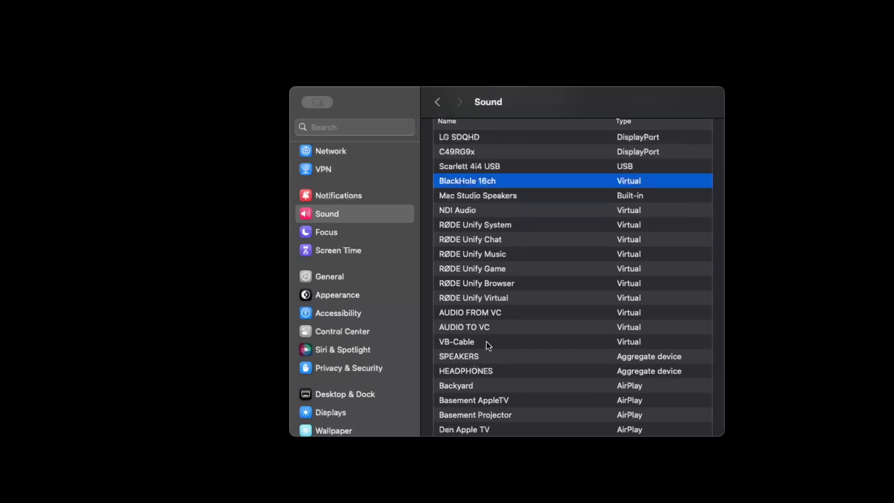
- In the macOS Sound settings, try VB-Cable and Mac Studio Speakers as the output device and return to BlackHole 16ch
click(486, 343)
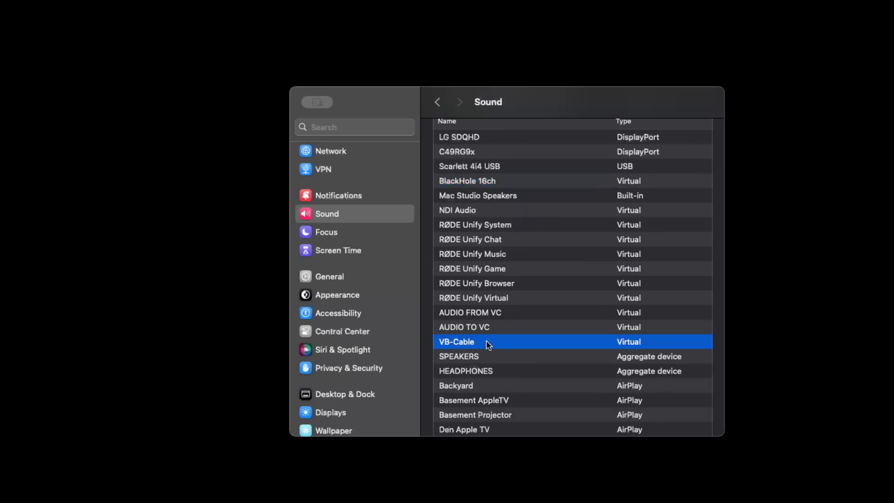
click(482, 194)
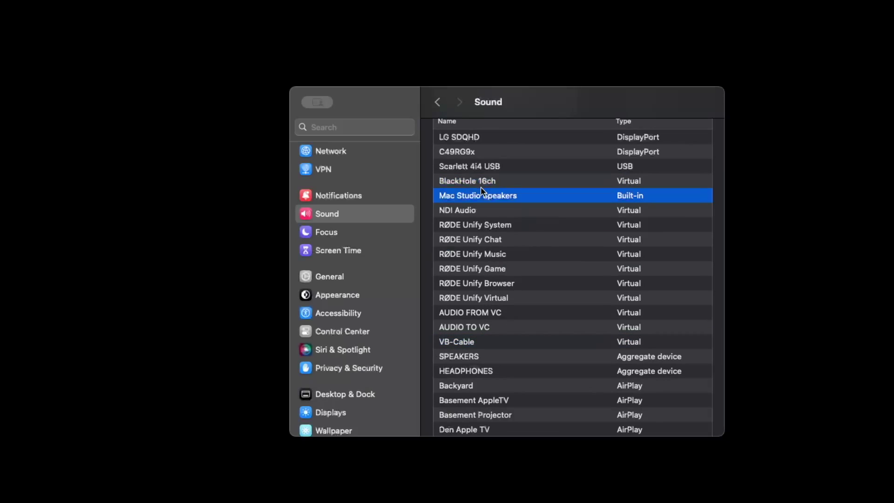
click(482, 181)
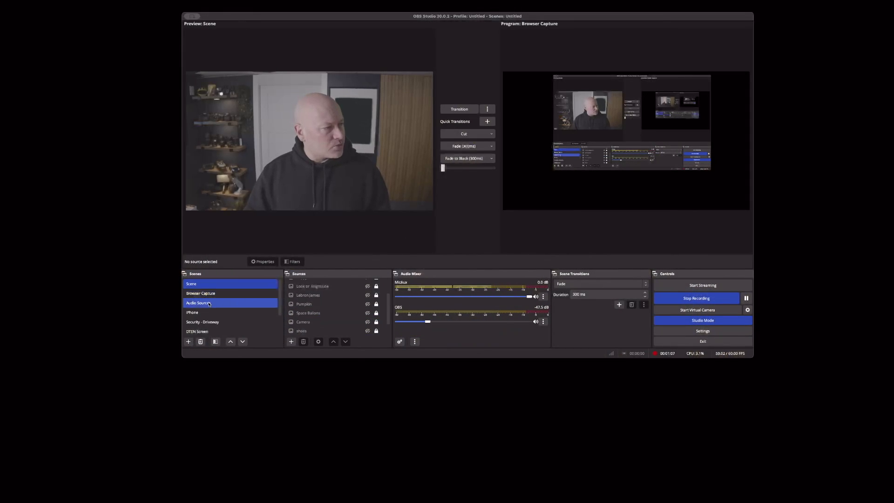
- Add an Audio Input Capture named "Microphones - Stream" to the Audio Sources scene, using MICROPHONES as its device
click(199, 304)
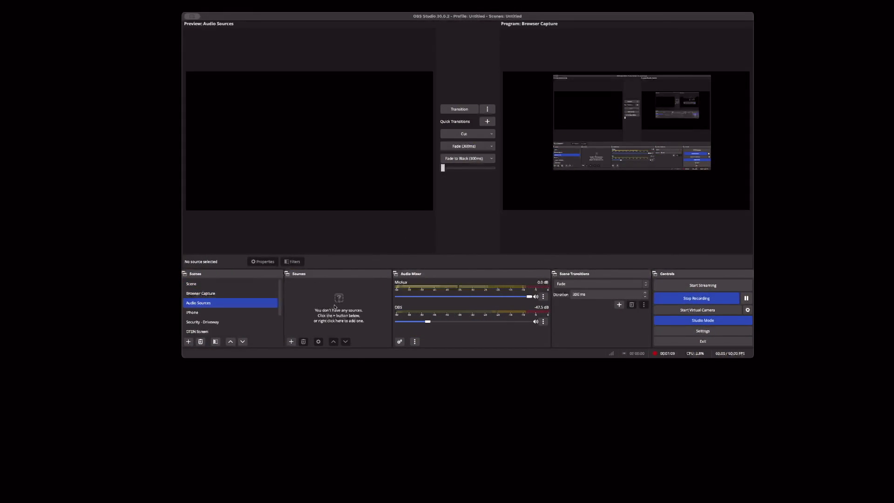
click(291, 343)
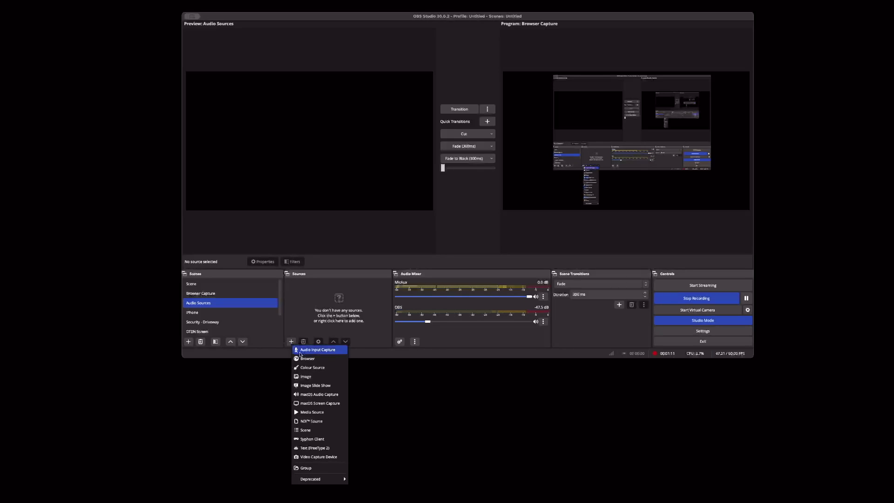
click(328, 352)
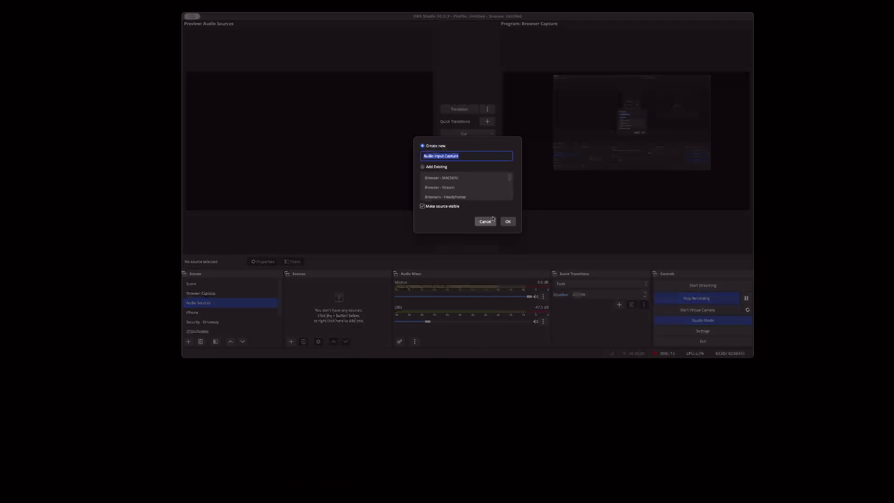
text(Microphones - Stream)
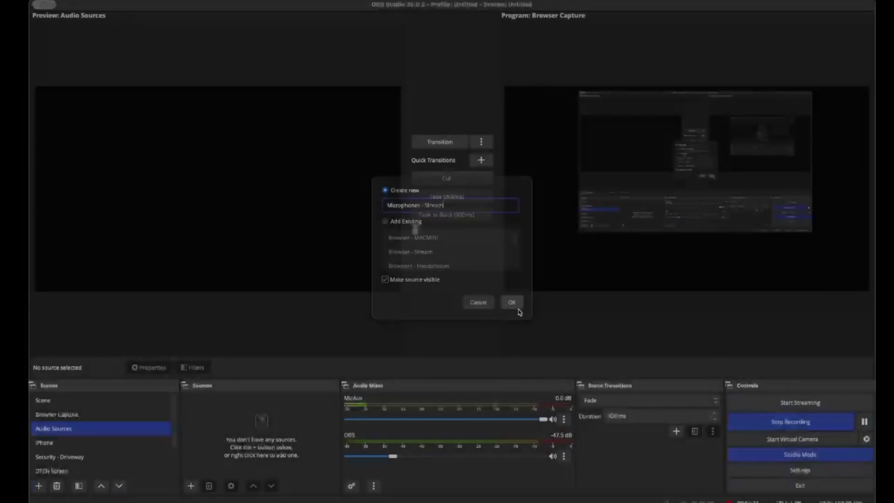
key(Return)
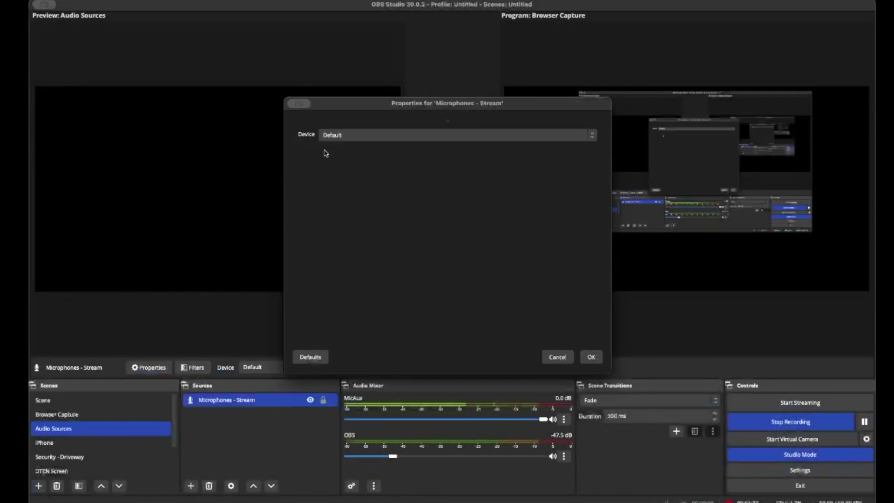
click(437, 104)
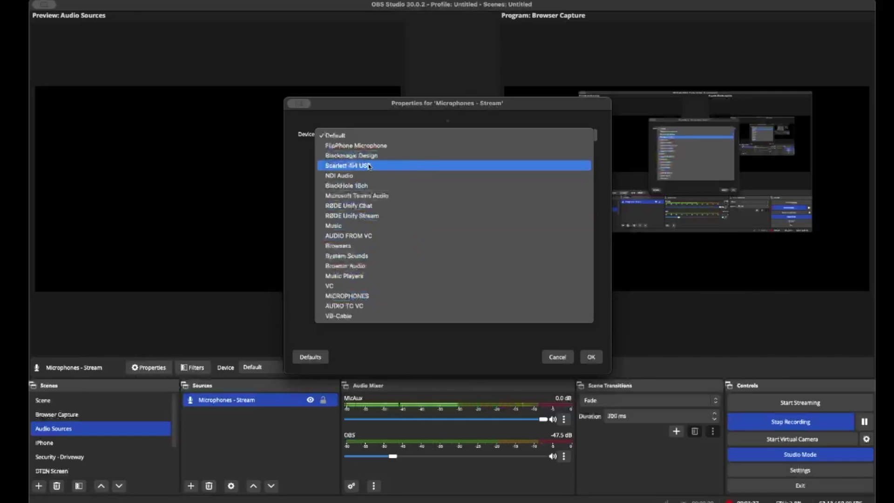
click(387, 295)
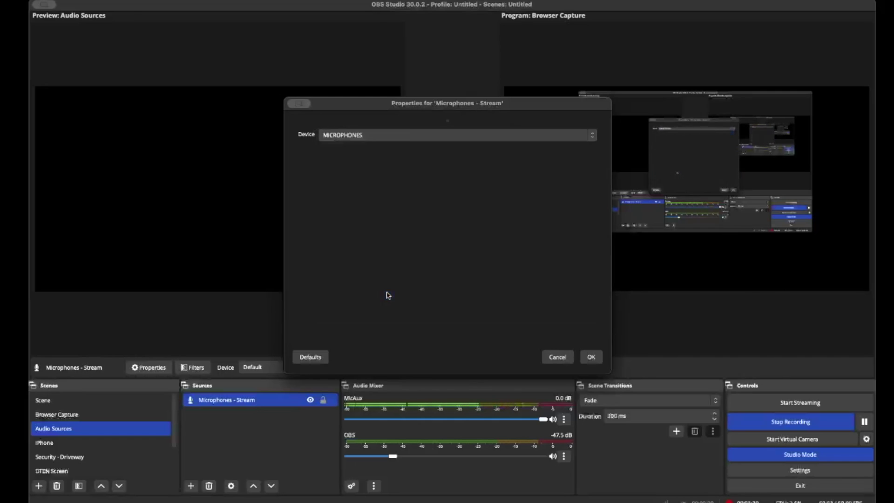
key(Return)
- Add an Audio Monitor filter to the Microphones - Stream source and set its output device to AUDIO TO VC
click(193, 368)
click(268, 390)
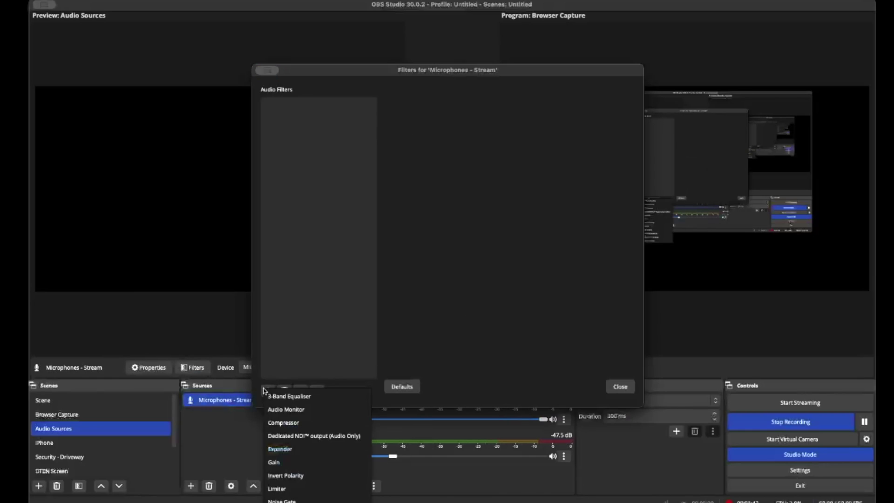
click(312, 409)
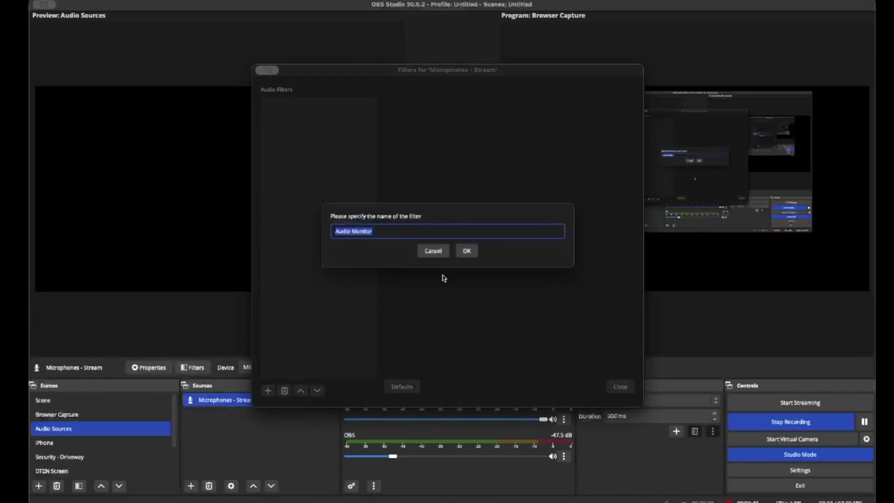
click(465, 249)
click(461, 112)
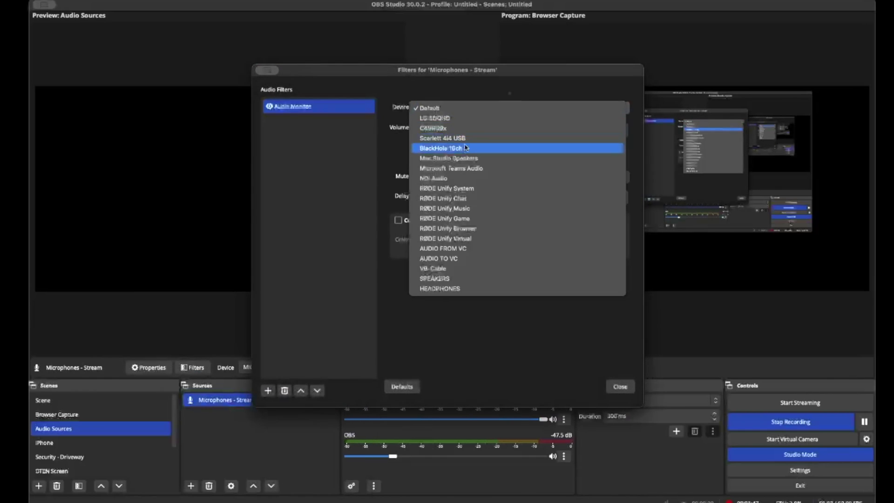
click(448, 259)
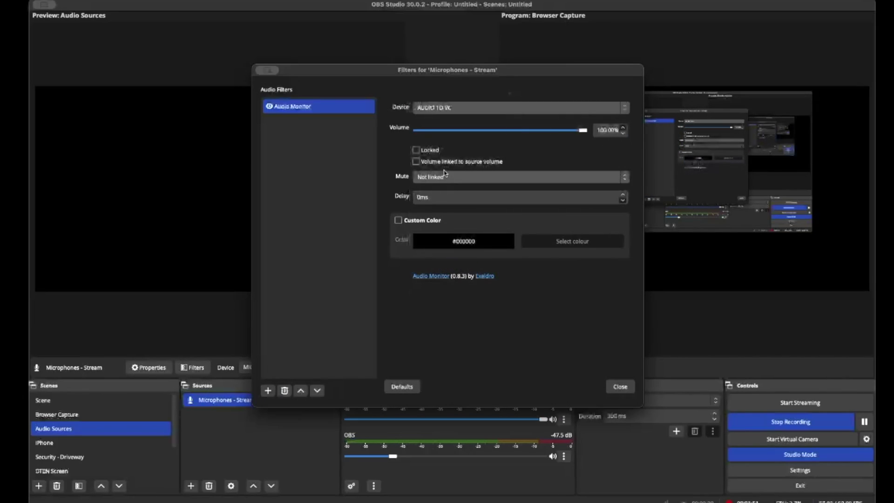
- Link the Microphones - Stream monitor's volume to the source volume and its mute to source muting
click(449, 177)
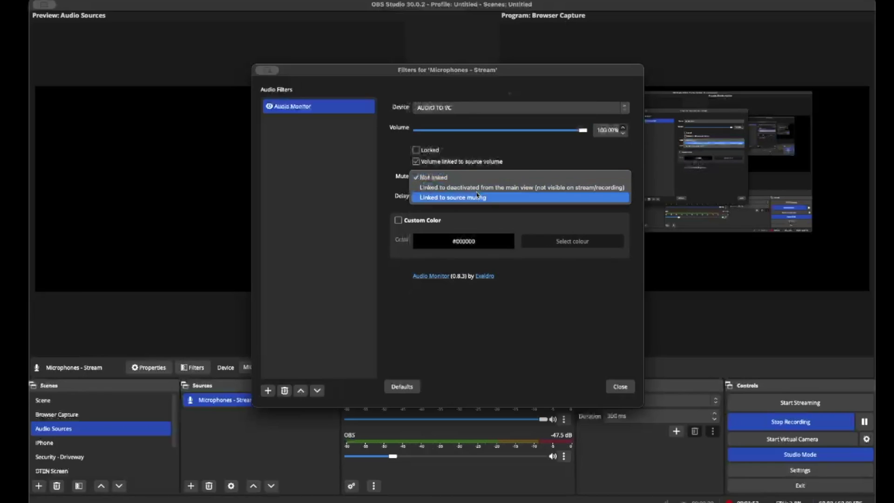
click(449, 196)
click(620, 386)
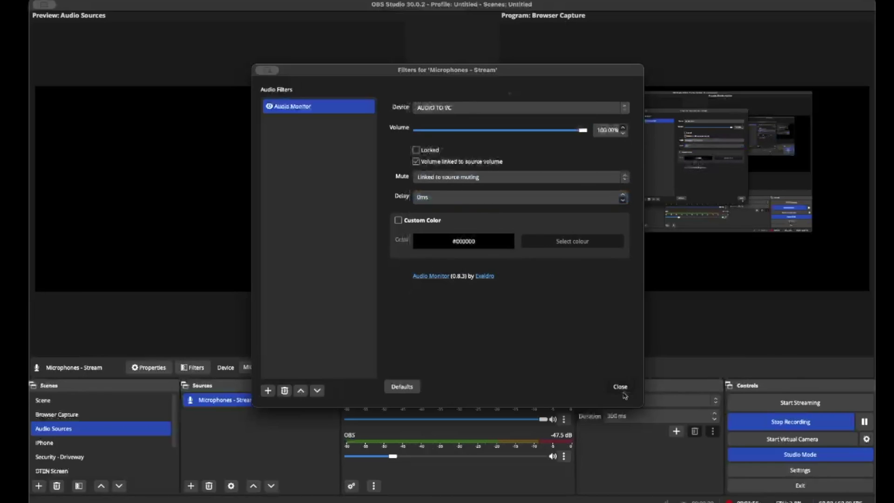
click(263, 453)
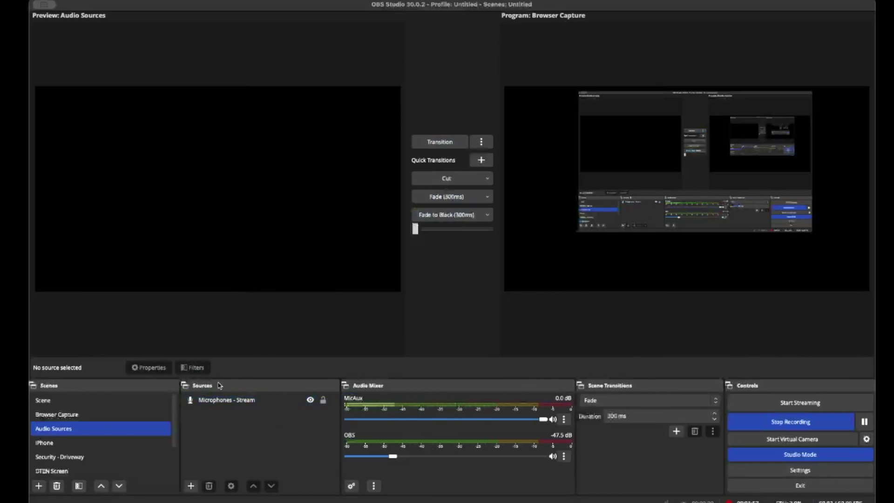
- Add an Audio Input Capture named "Stream - Headphones" to the Audio Sources scene, using AUDIO FROM VC as its device
click(191, 486)
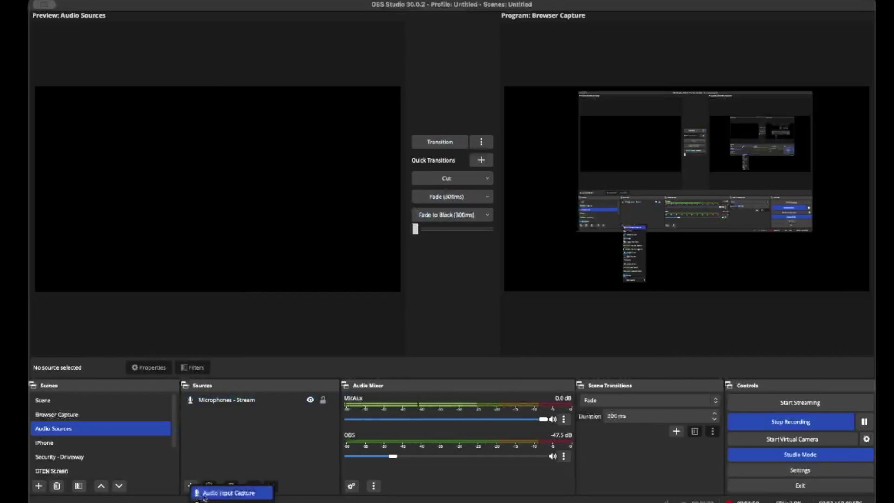
click(228, 493)
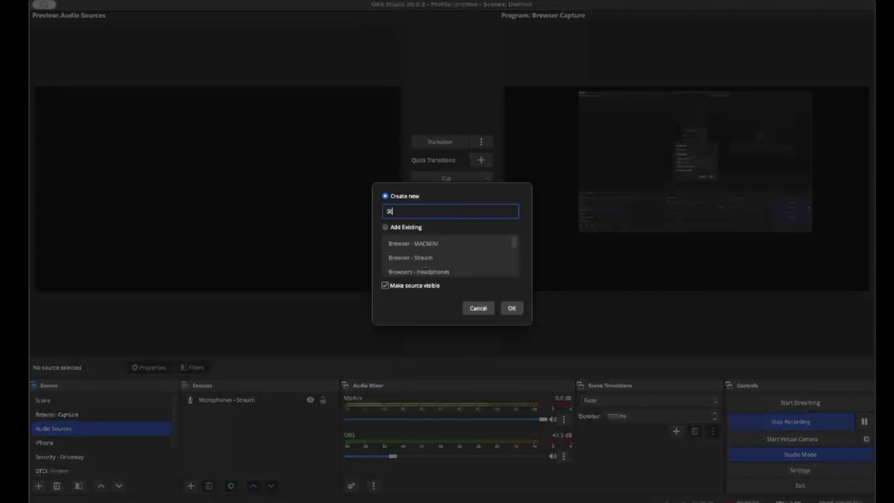
text(ream - H)
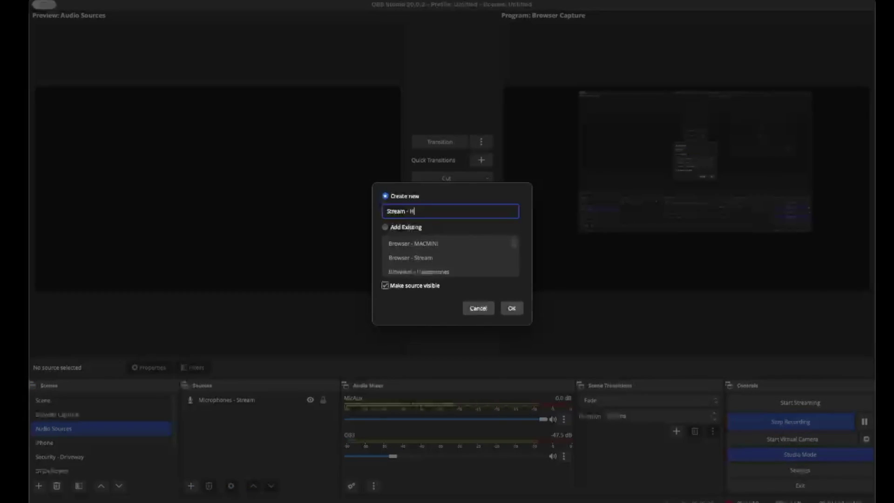
text(eadphones)
key(Return)
click(445, 140)
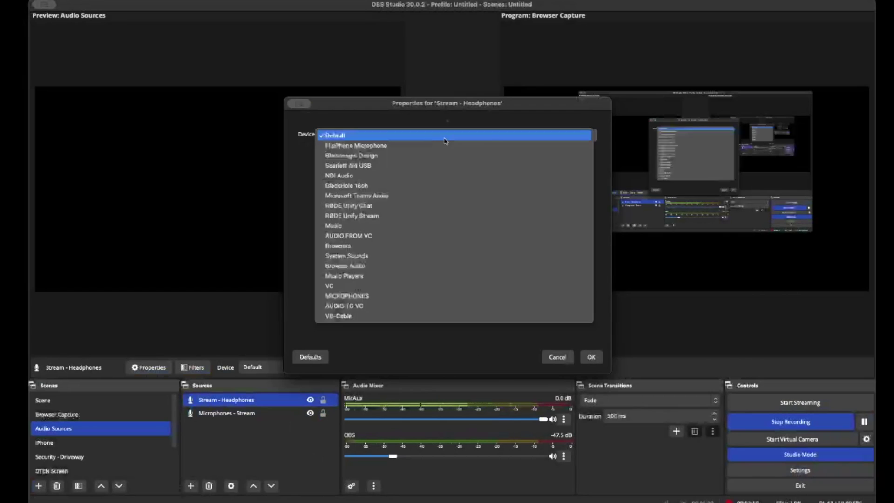
click(374, 238)
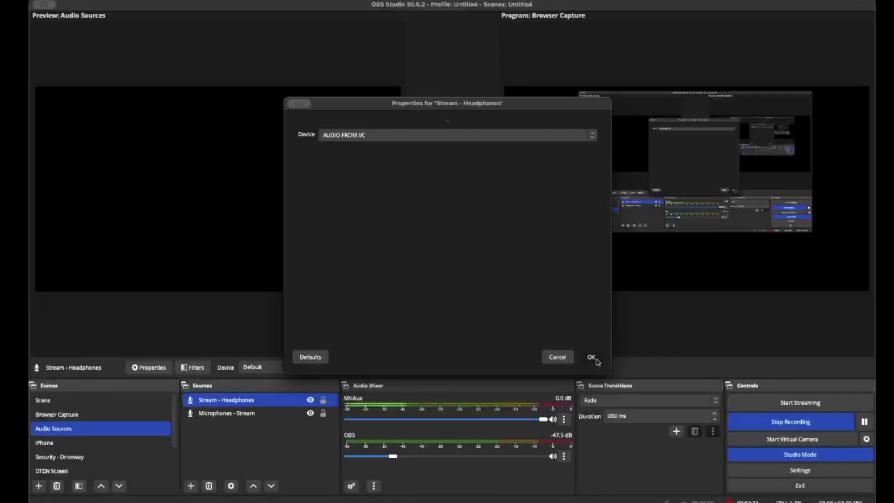
click(591, 357)
- Add an Audio Monitor filter to the Stream - Headphones source and set its output device to LG SDQHD
click(192, 367)
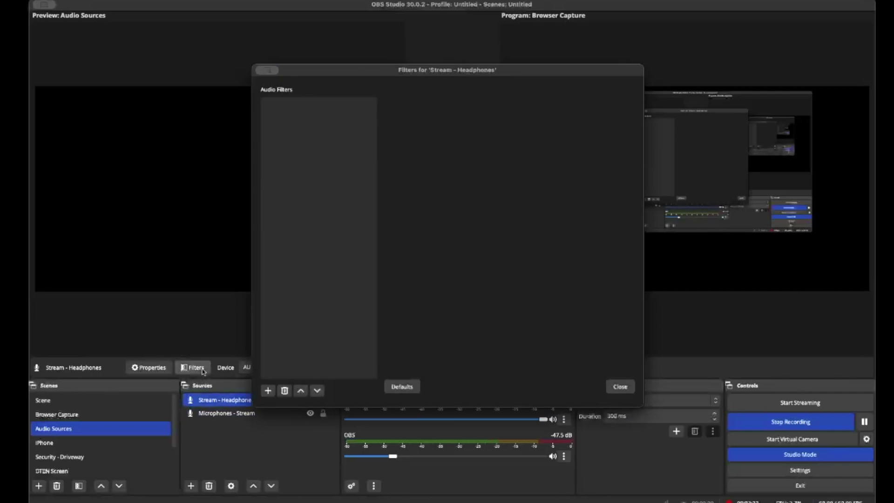
click(268, 391)
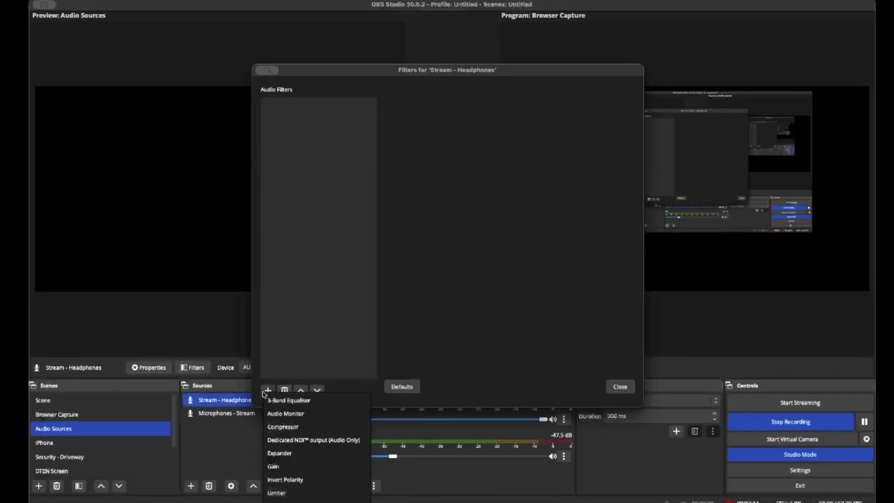
click(325, 414)
click(468, 249)
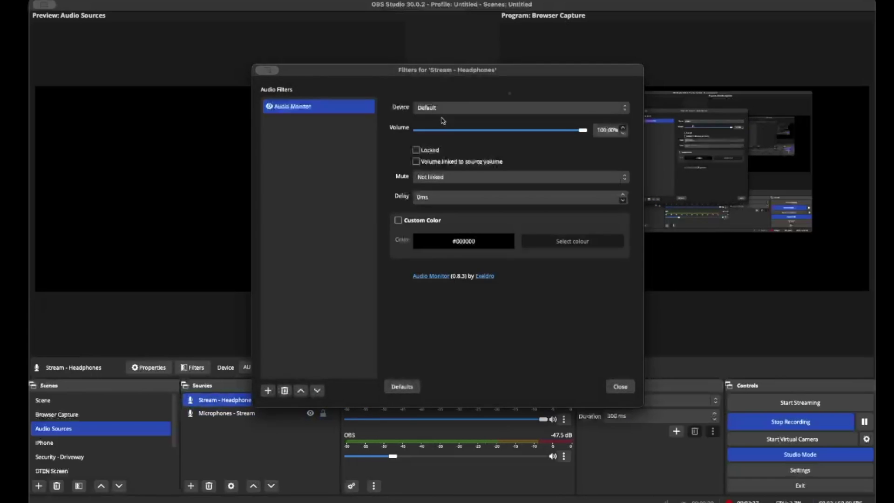
click(441, 110)
click(467, 119)
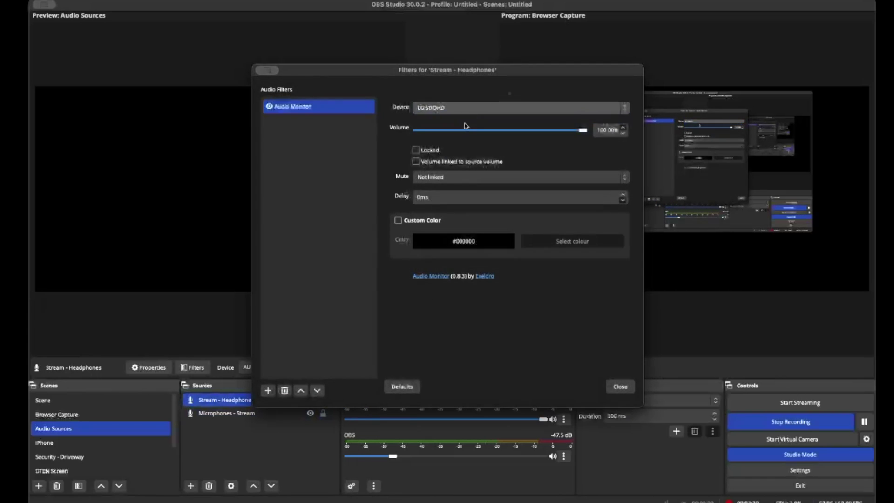
- Link the Stream - Headphones monitor's volume to the source volume and its mute to source muting, and recheck the filter
click(428, 163)
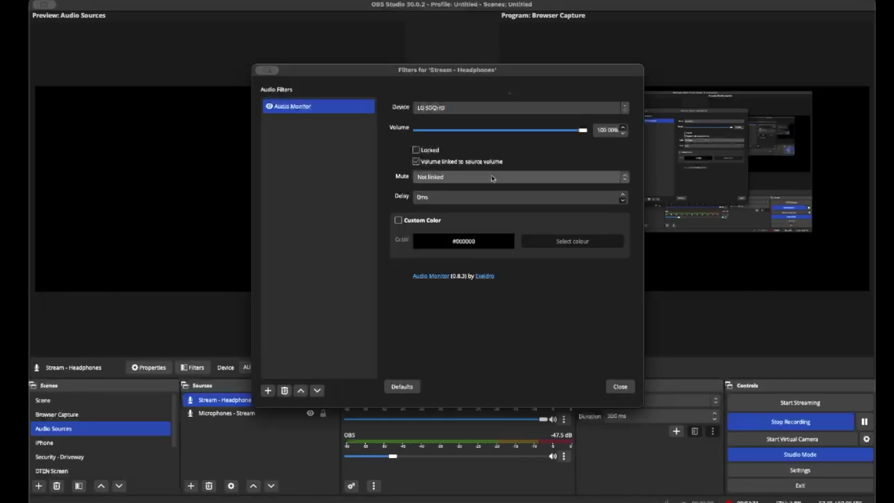
click(493, 178)
click(466, 197)
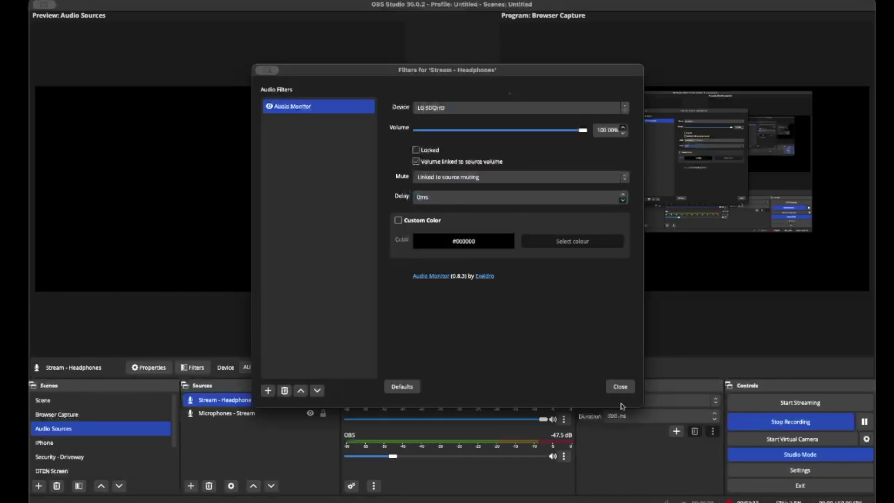
click(620, 387)
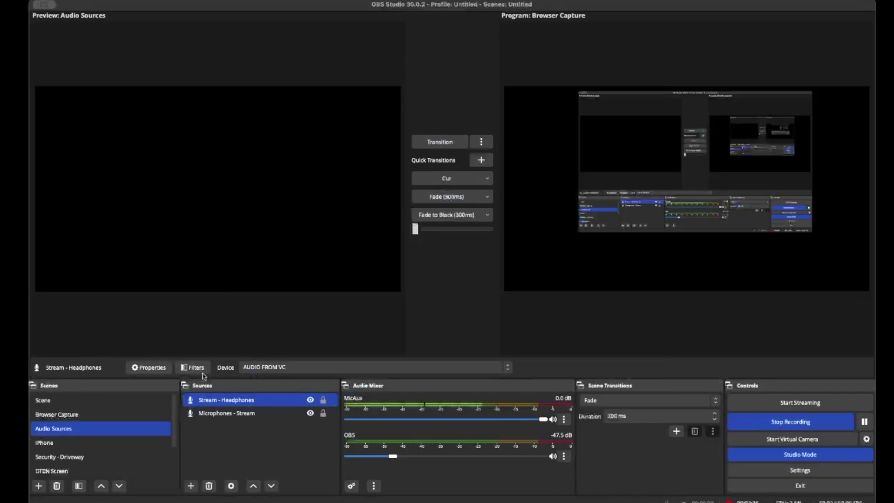
click(203, 373)
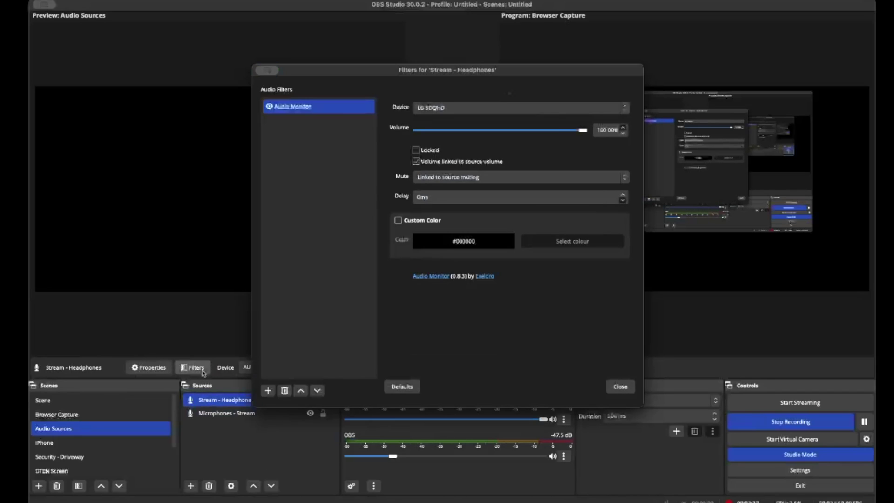
click(616, 386)
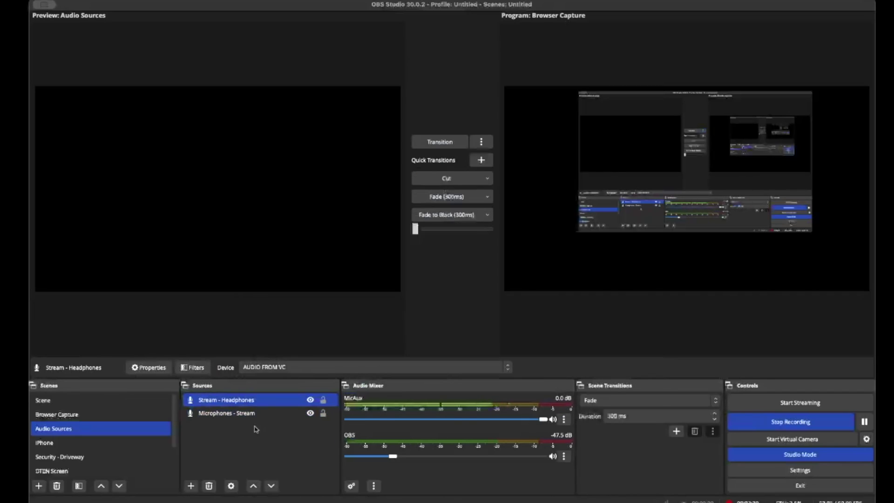
- Add an Audio Input Capture named "Music Loopback - Stream" to the Audio Sources scene, using Music as its device
click(192, 487)
click(234, 493)
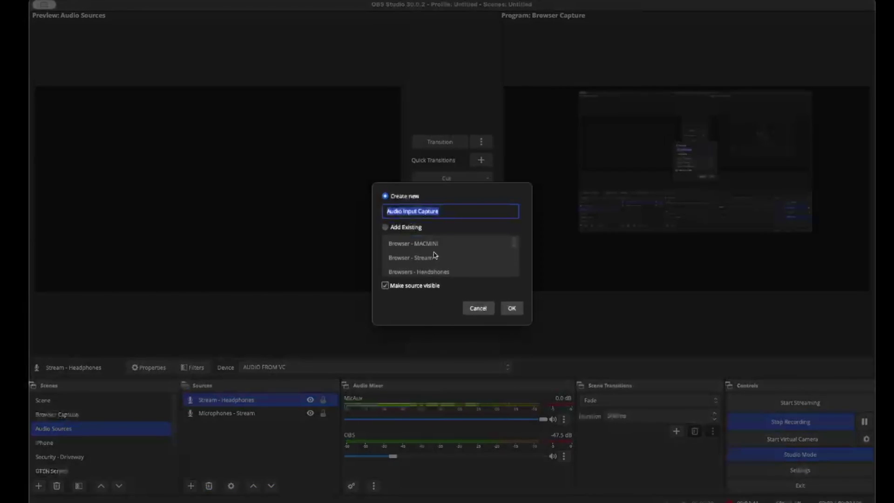
text(Music)
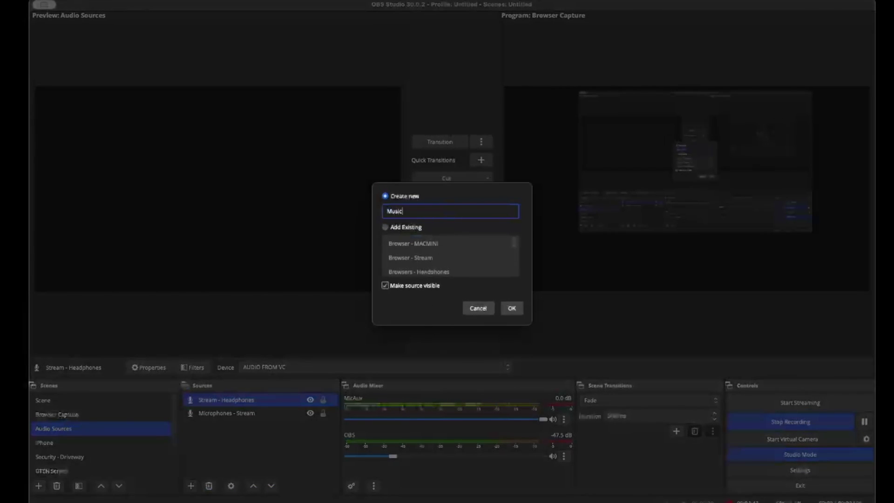
text( Loopp)
click(513, 307)
click(402, 135)
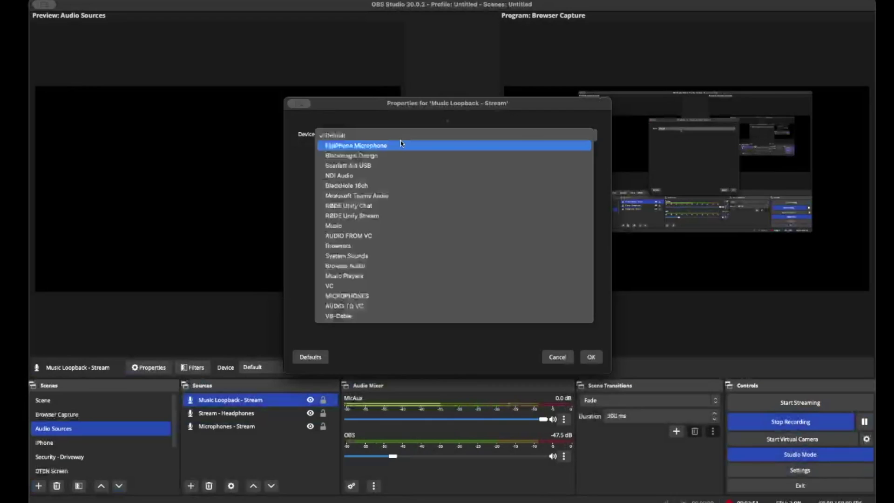
click(404, 227)
click(590, 357)
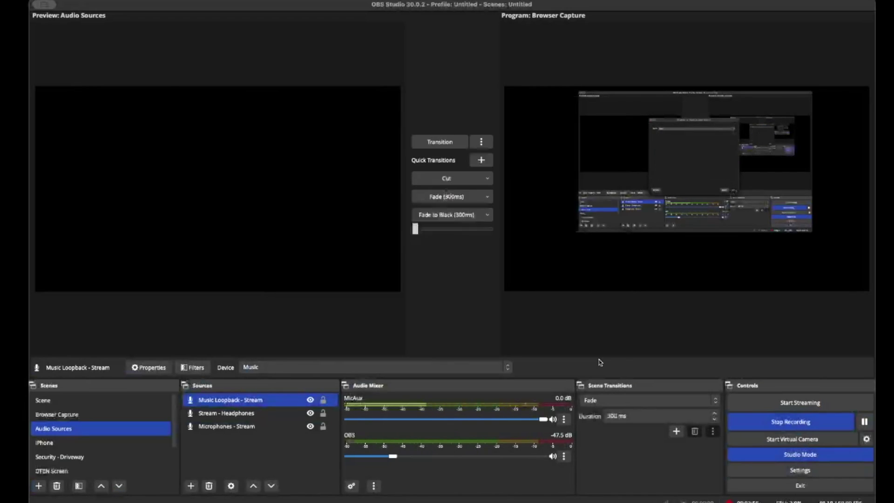
- Add an Audio Monitor filter to the Music Loopback - Stream source and set its output device to AUDIO TO VC
click(194, 367)
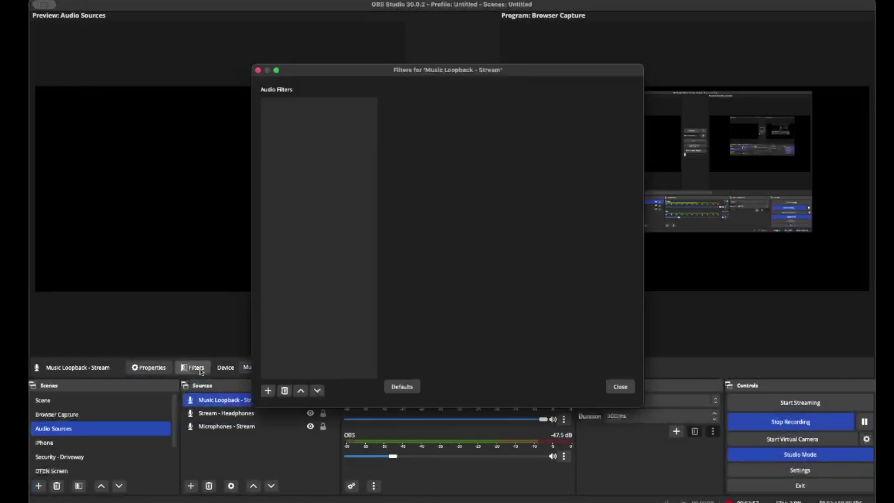
click(267, 391)
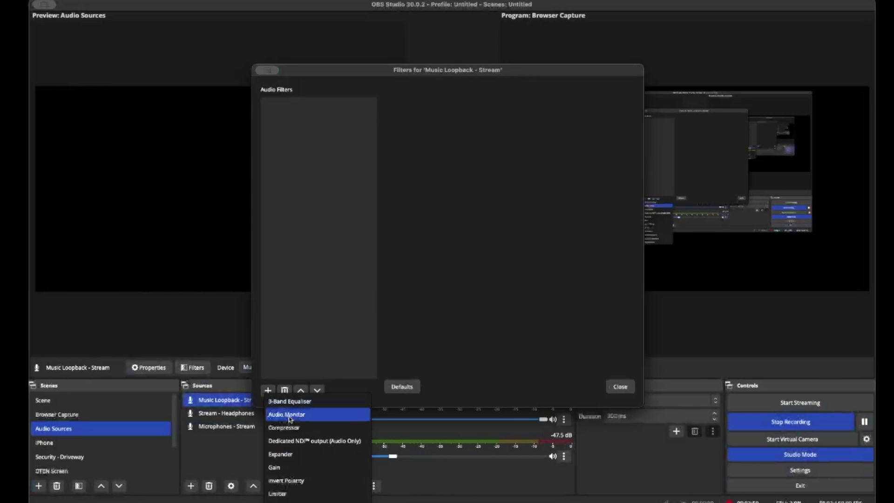
click(290, 420)
click(466, 250)
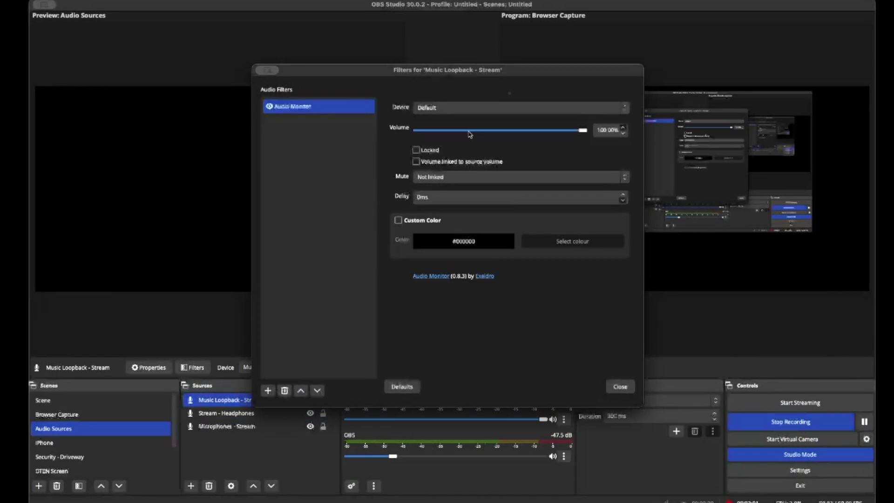
click(468, 108)
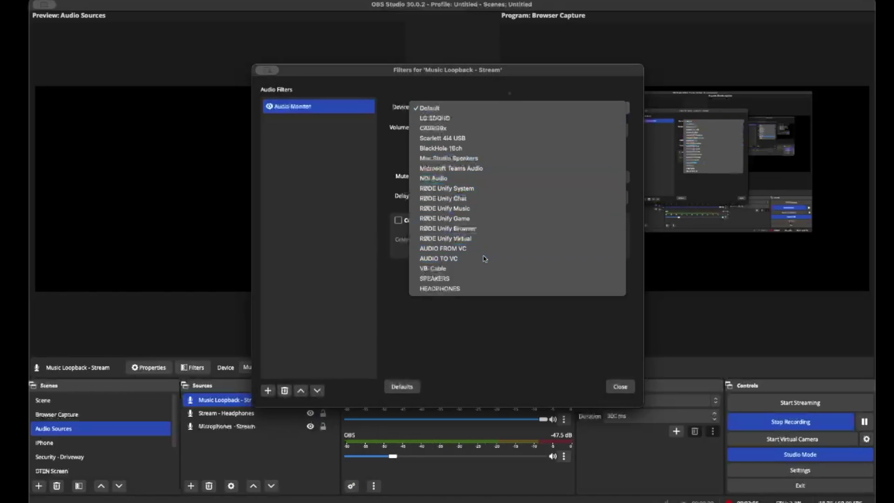
key(Escape)
- Link the Music Loopback - Stream monitor's volume to the source volume and its mute to source muting, and close the filters
click(464, 162)
click(465, 177)
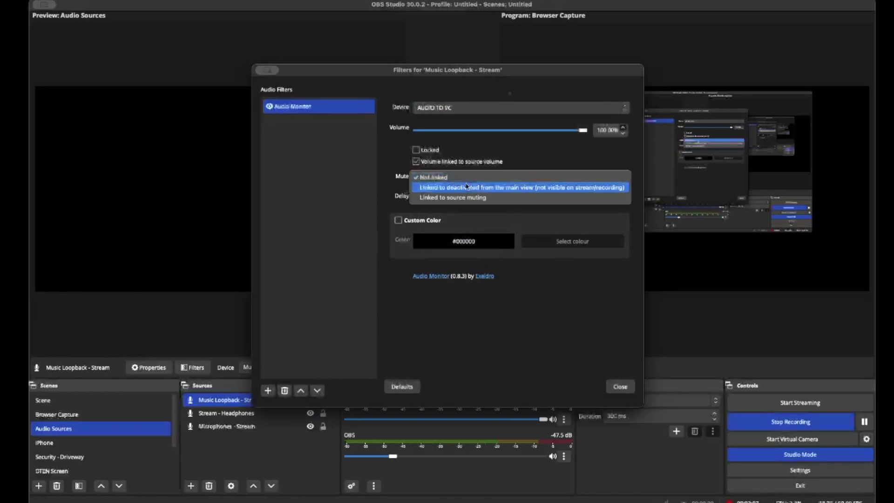
click(465, 198)
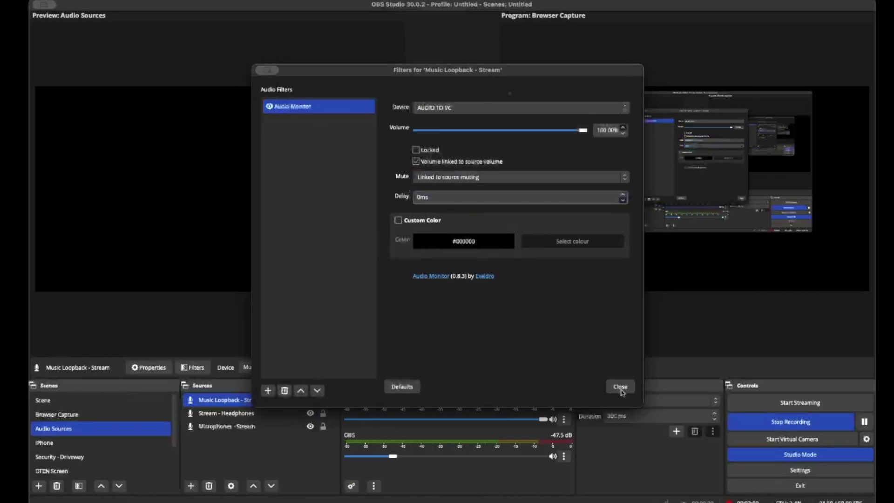
click(620, 387)
ctrl+click(237, 427)
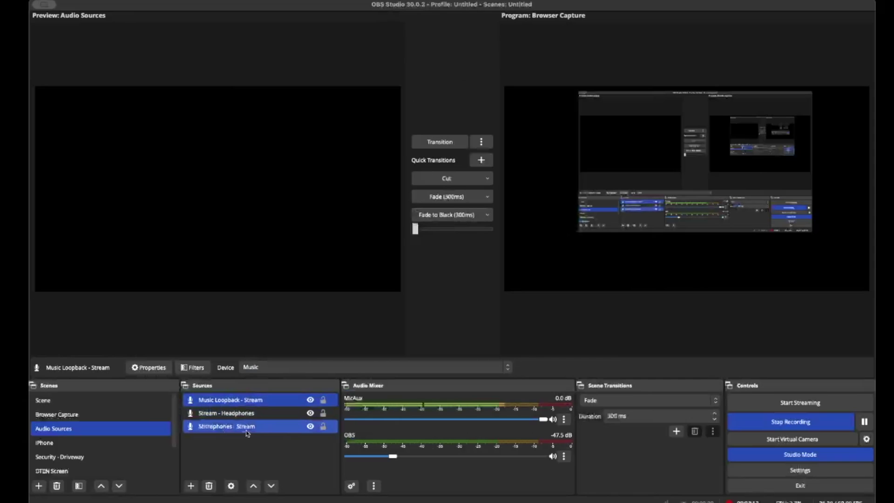
ctrl+click(247, 430)
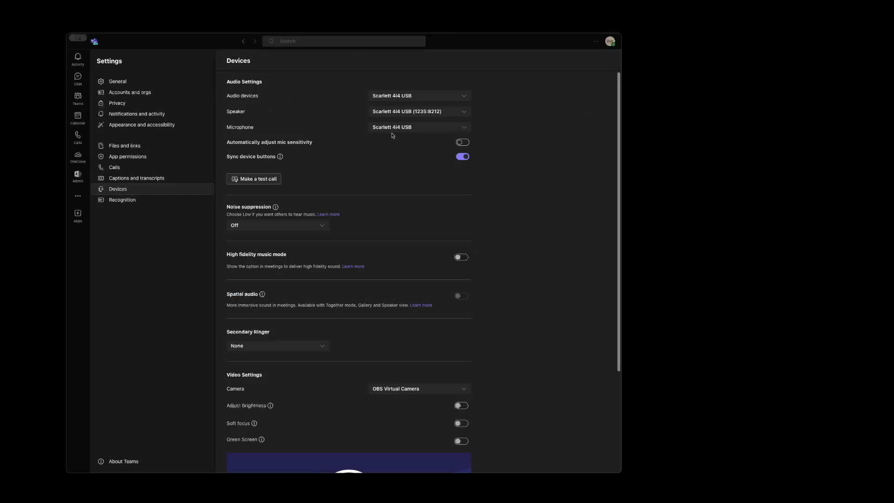
- In the Microsoft Teams device settings, set the speaker to AUDIO FROM VC (Virtual) and the microphone to AUDIO TO VC
click(429, 96)
click(421, 97)
click(415, 113)
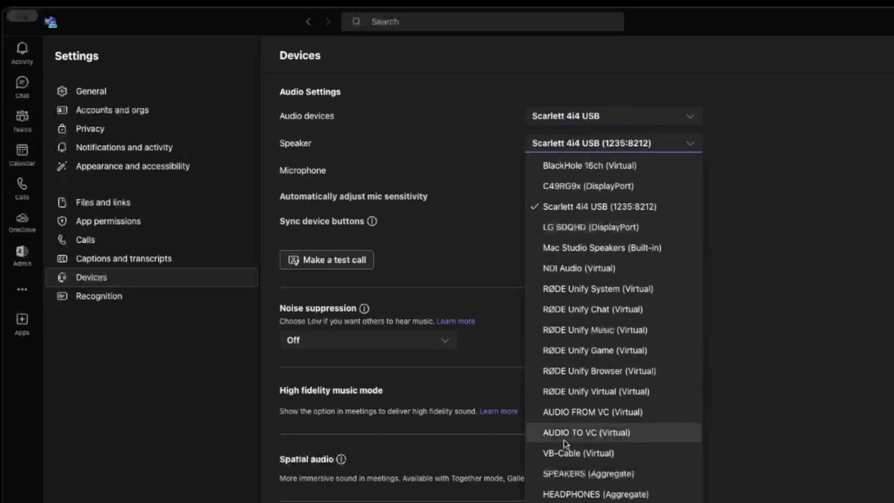
click(637, 416)
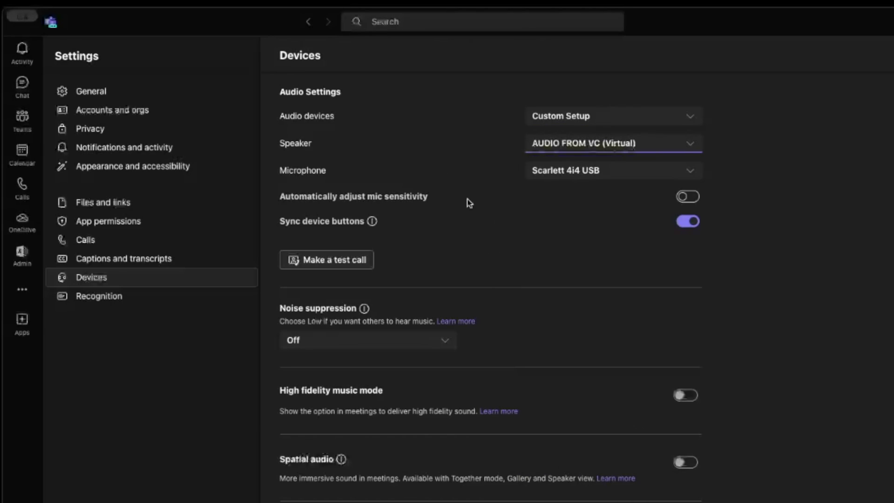
click(601, 173)
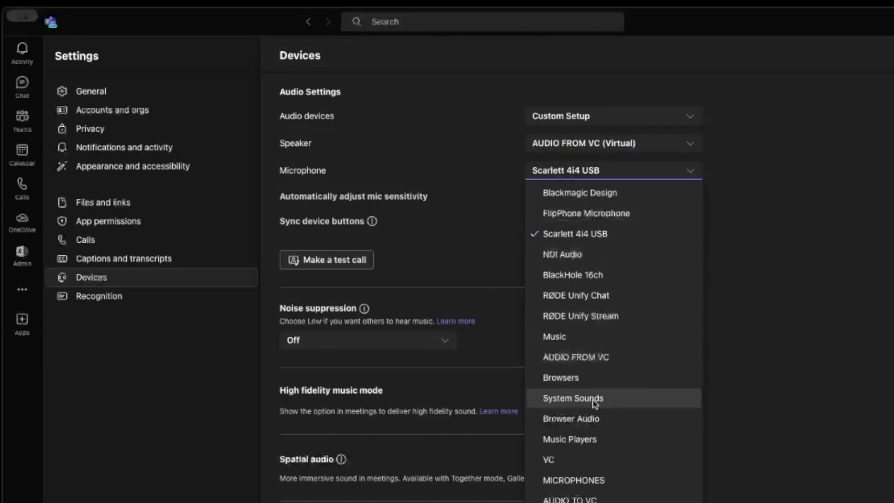
click(616, 501)
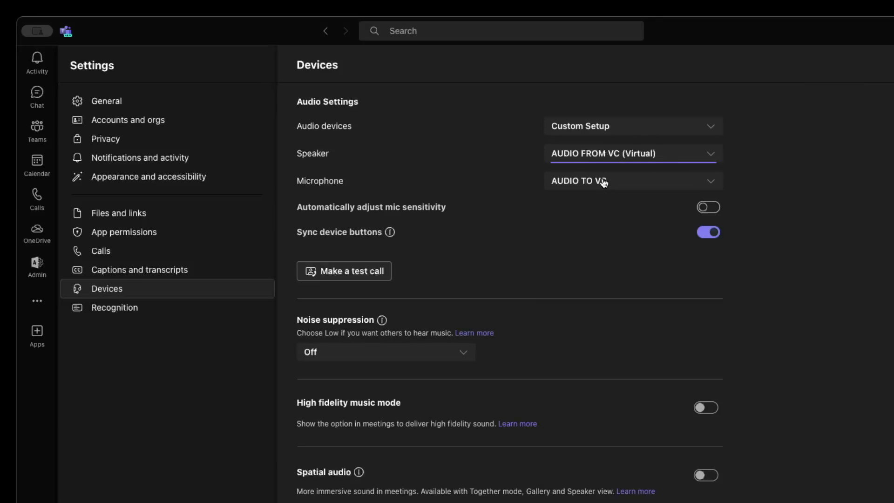
- Try BlackHole 16ch as the Teams speaker and microphone, and switch both devices to VB-Cable instead
click(604, 182)
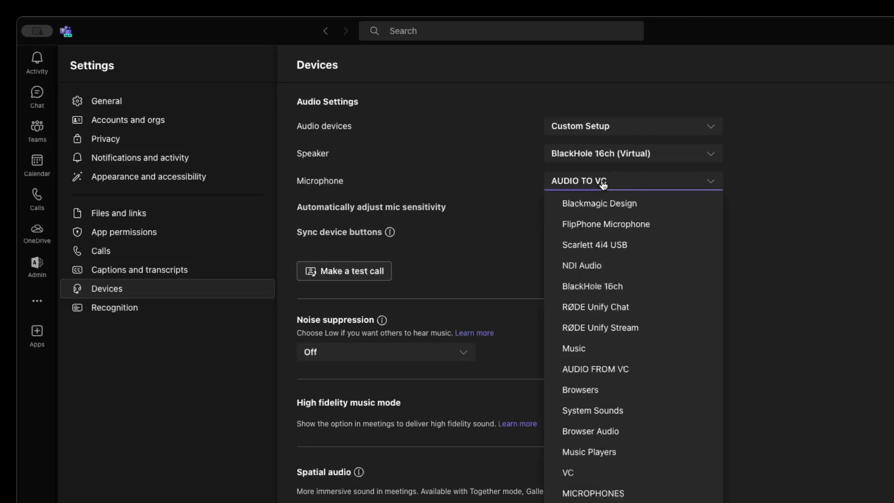
click(602, 286)
click(634, 153)
click(601, 466)
click(633, 180)
click(608, 261)
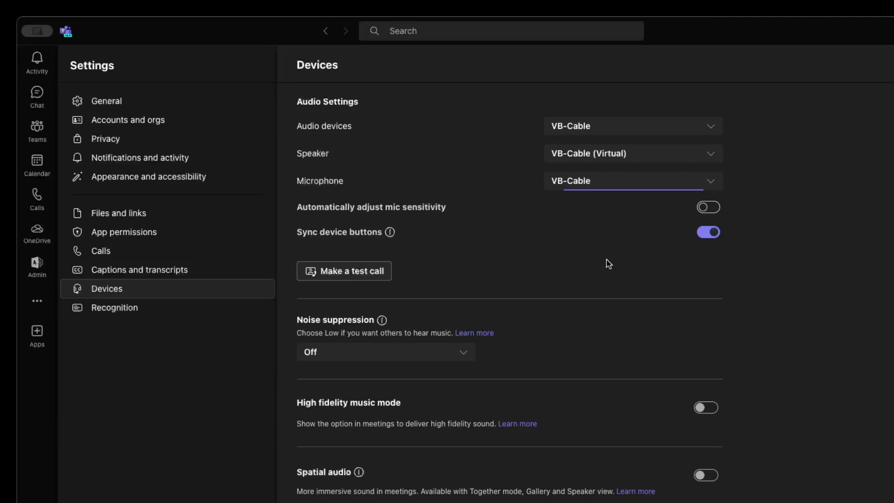